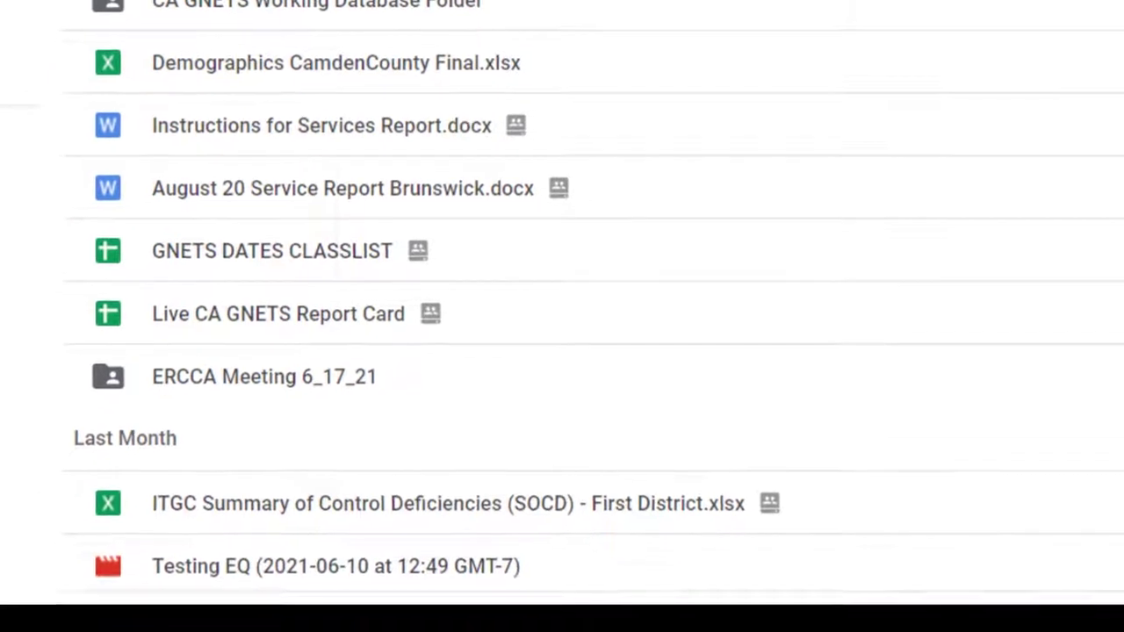
Open the Google Account's People & sharing settings and examine the Contacts section, including the Blocked entry.
right_click(319, 3)
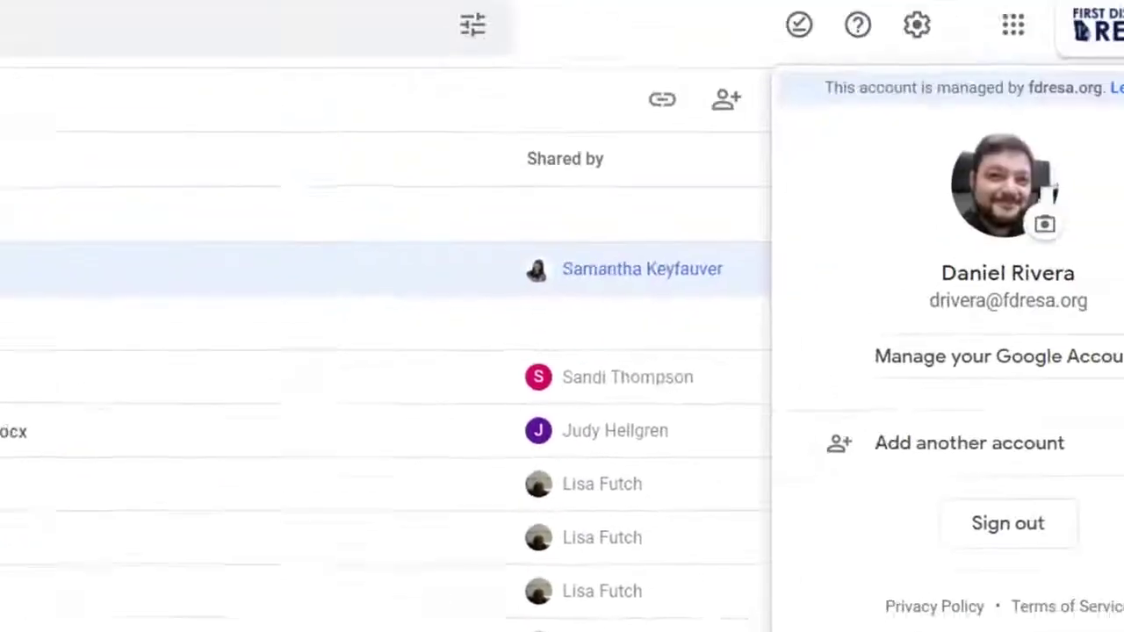
left_click(1072, 123)
left_click(1076, 136)
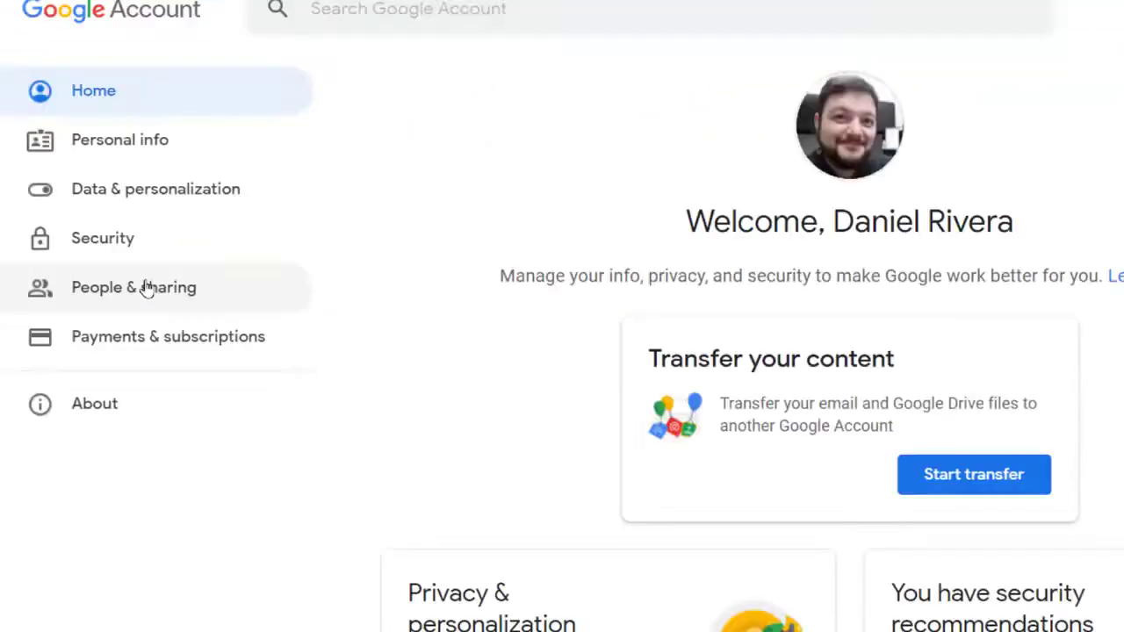
left_click(145, 288)
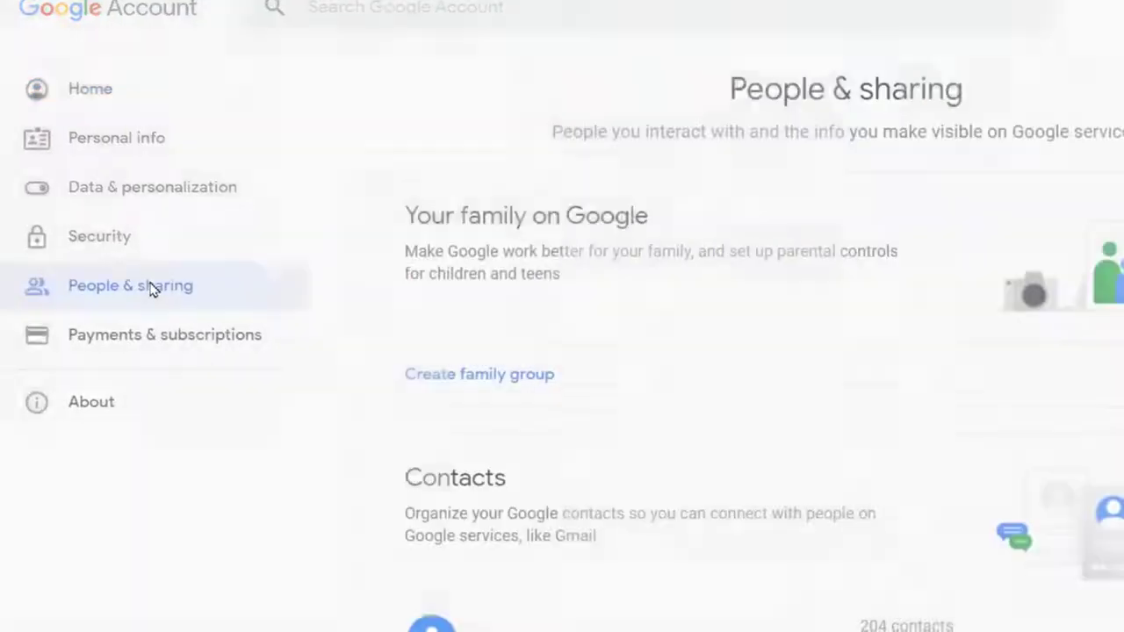
scroll(394, 325, "down", 3)
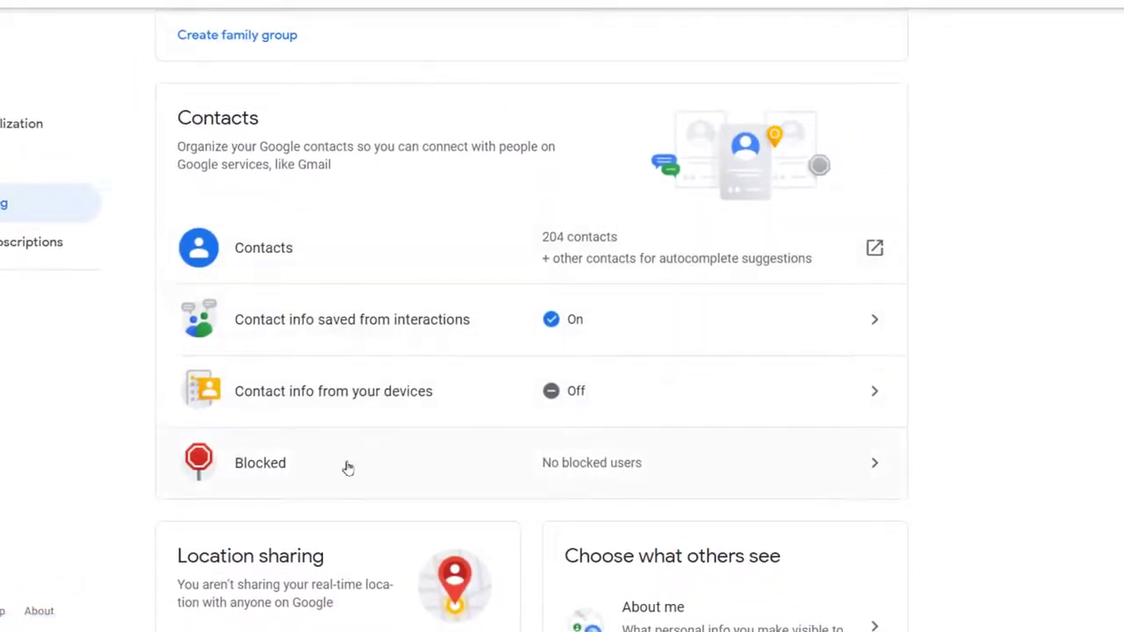
scroll(518, 426, "up", 3)
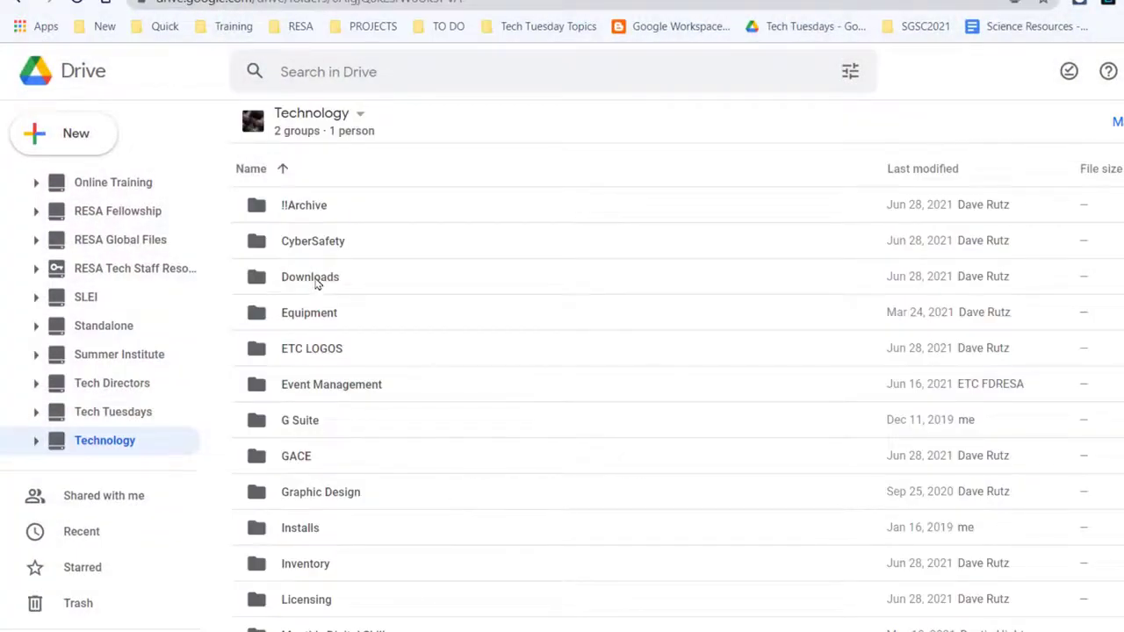
Check which actions are available for the Downloads folder in the Technology shared drive.
right_click(316, 278)
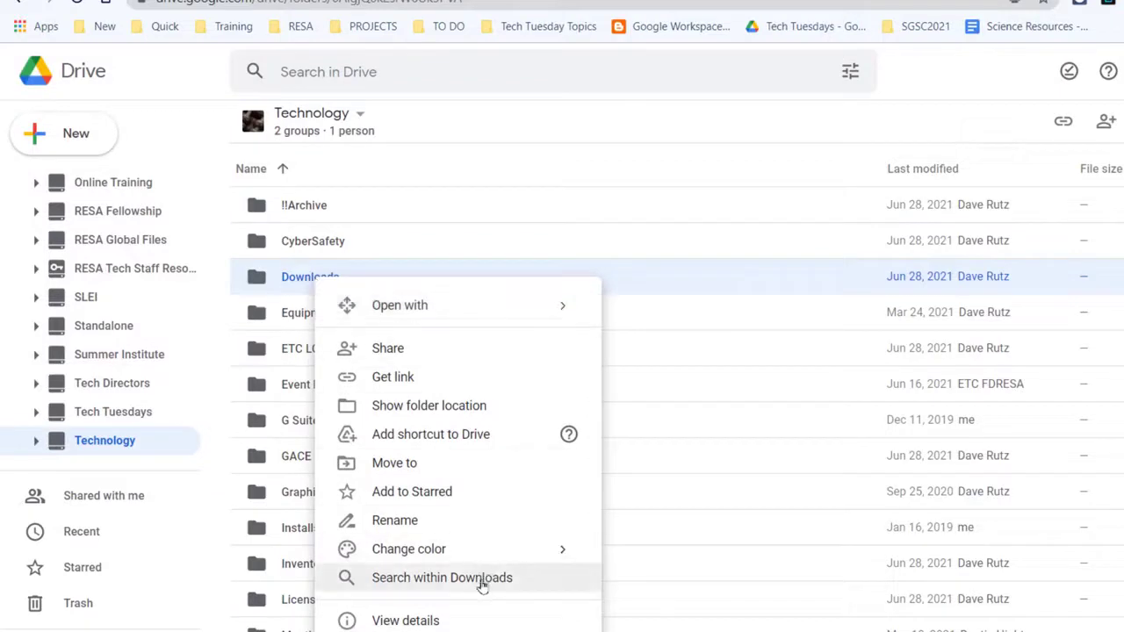
mouse_move(501, 555)
left_click(718, 619)
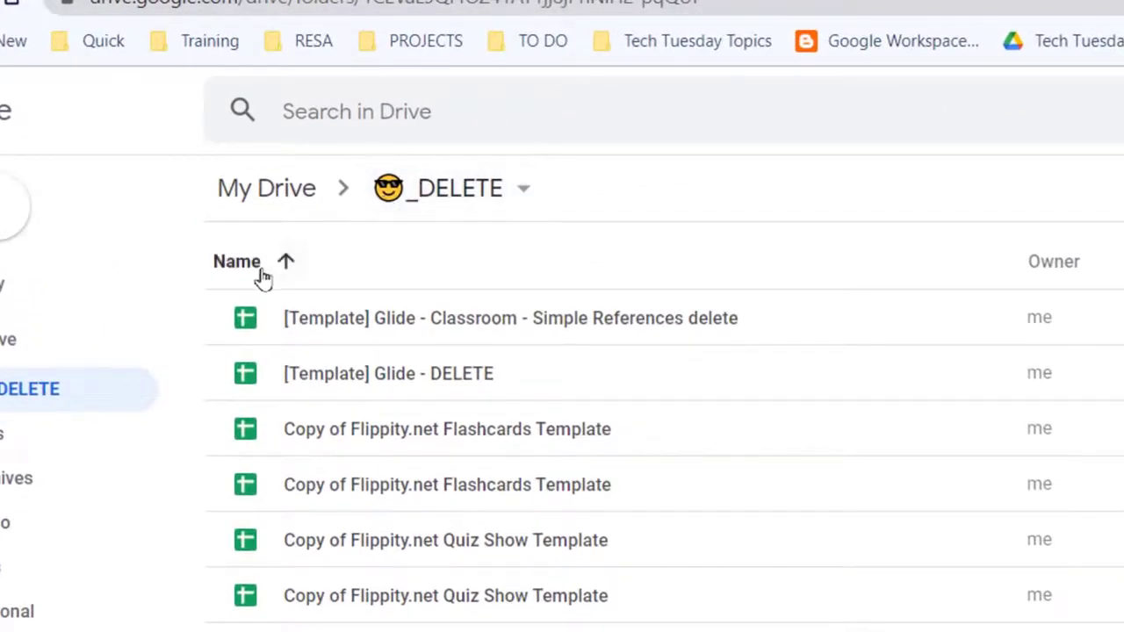
View the colour choices for the 😎_DELETE folder and return to My Drive.
right_click(16, 386)
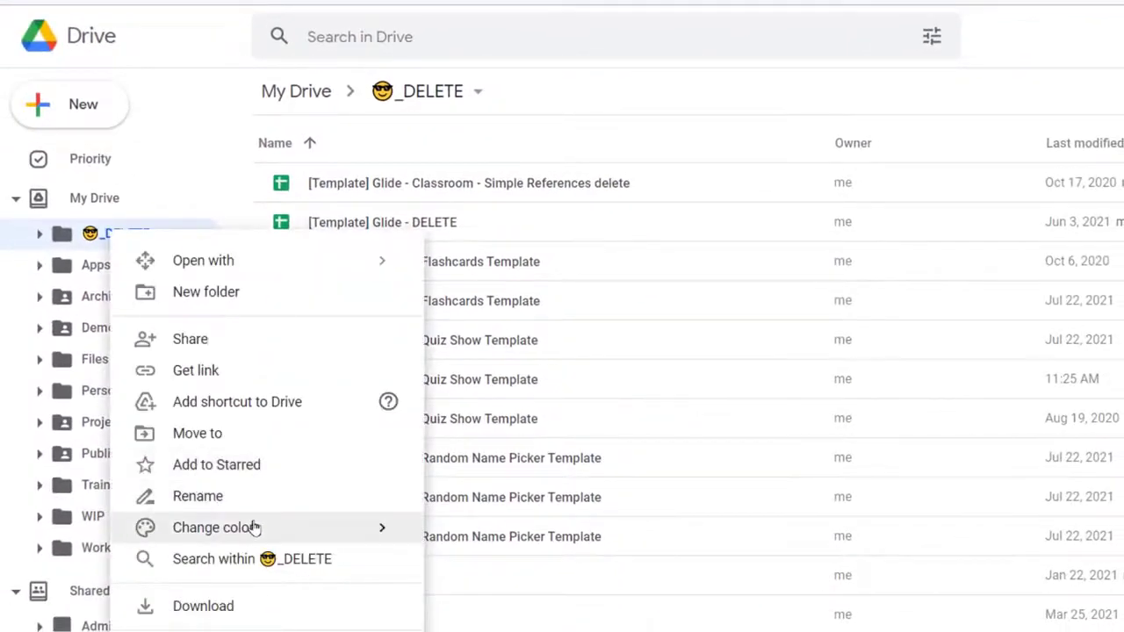
mouse_move(252, 527)
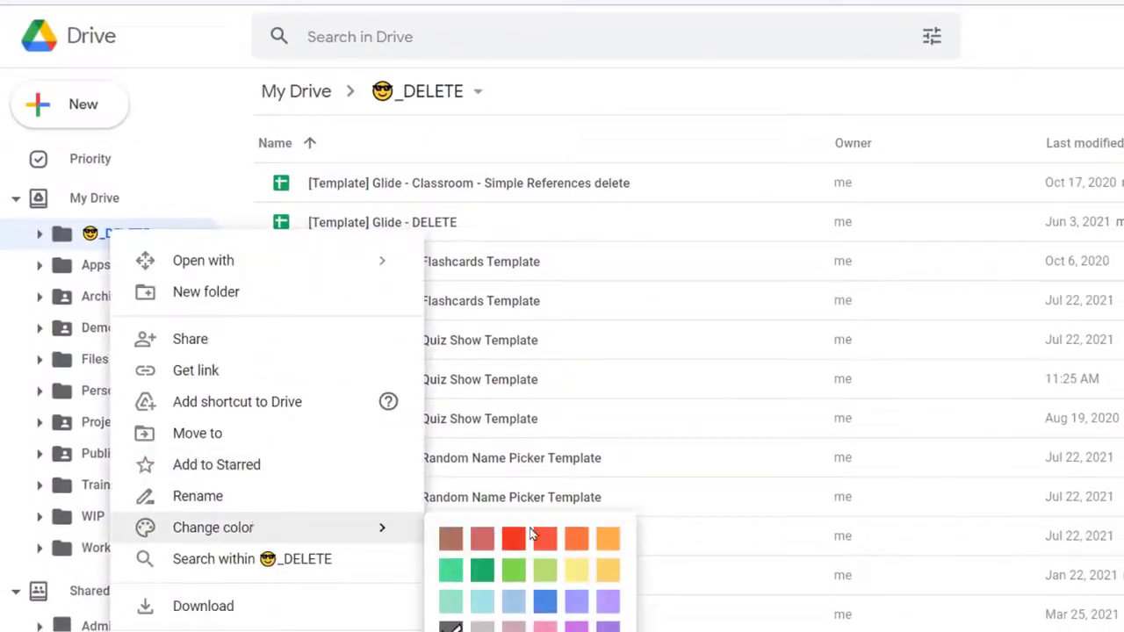
left_click(530, 534)
left_click(94, 197)
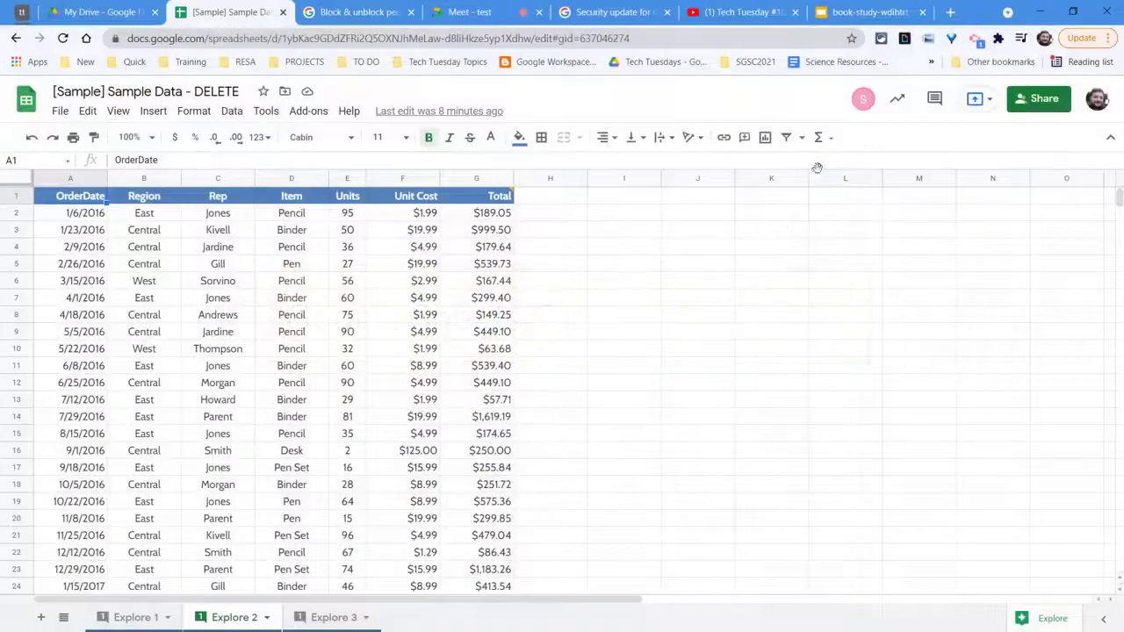
Switch to the book-study-wdihtrt presentation and examine slides 1 to 3, including the comment on slide 1.
left_click(878, 12)
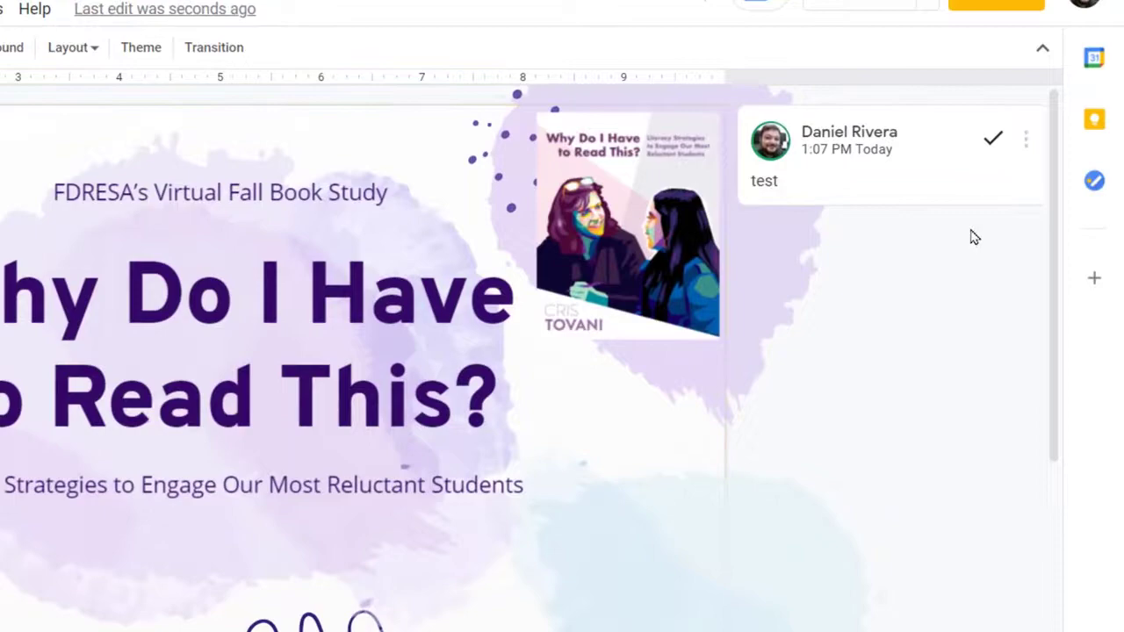
left_click(79, 268)
left_click(80, 353)
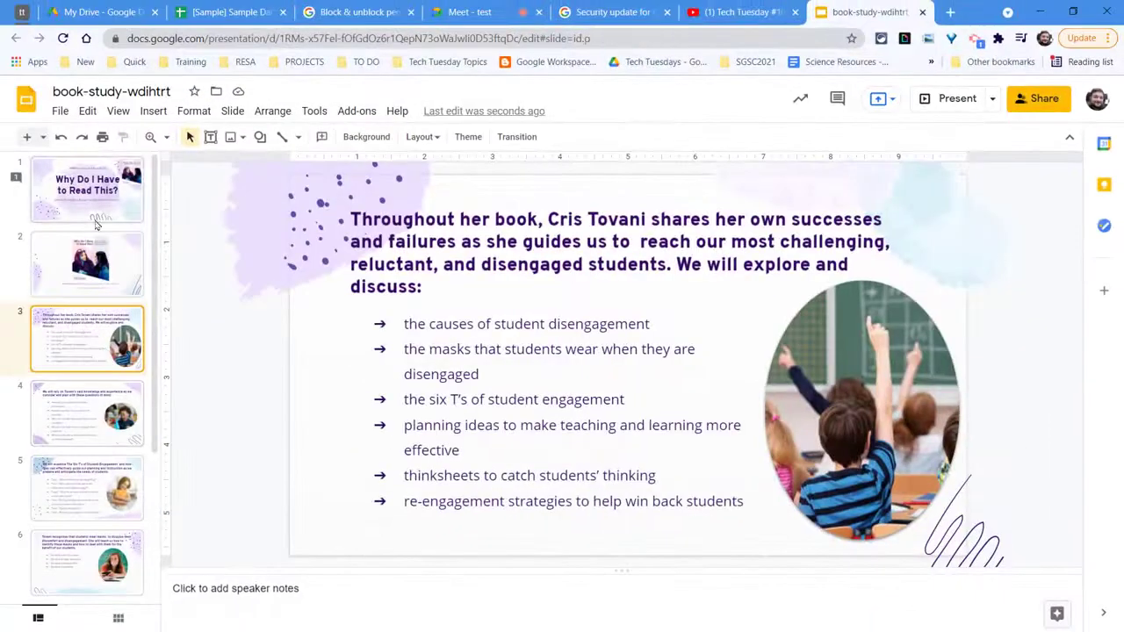
left_click(85, 203)
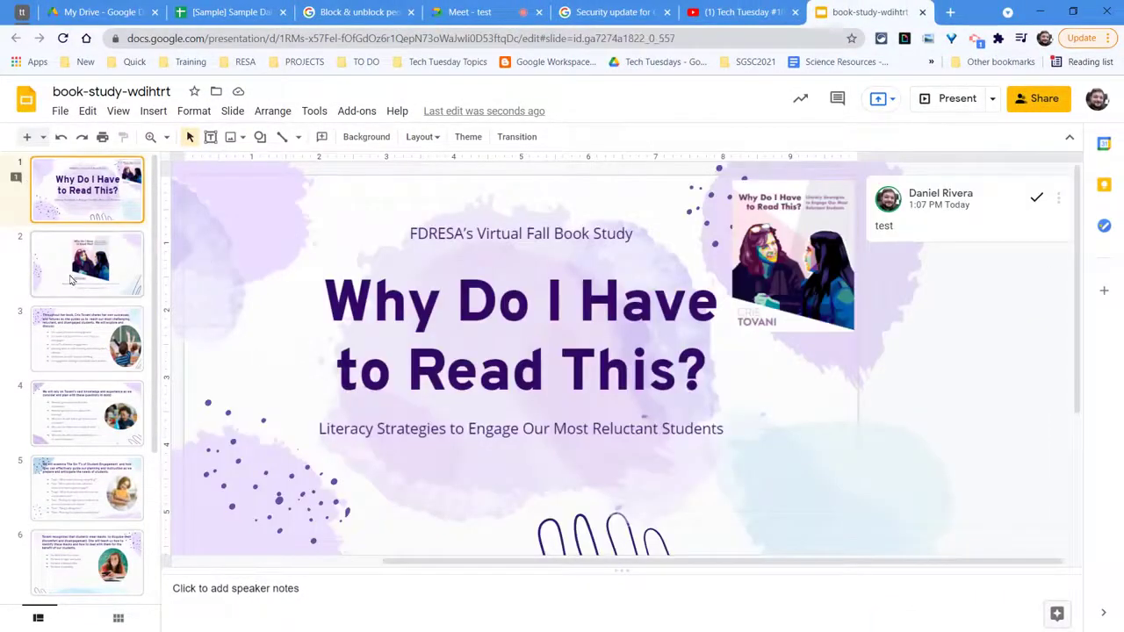
left_click(83, 270)
left_click(94, 341)
left_click(53, 188)
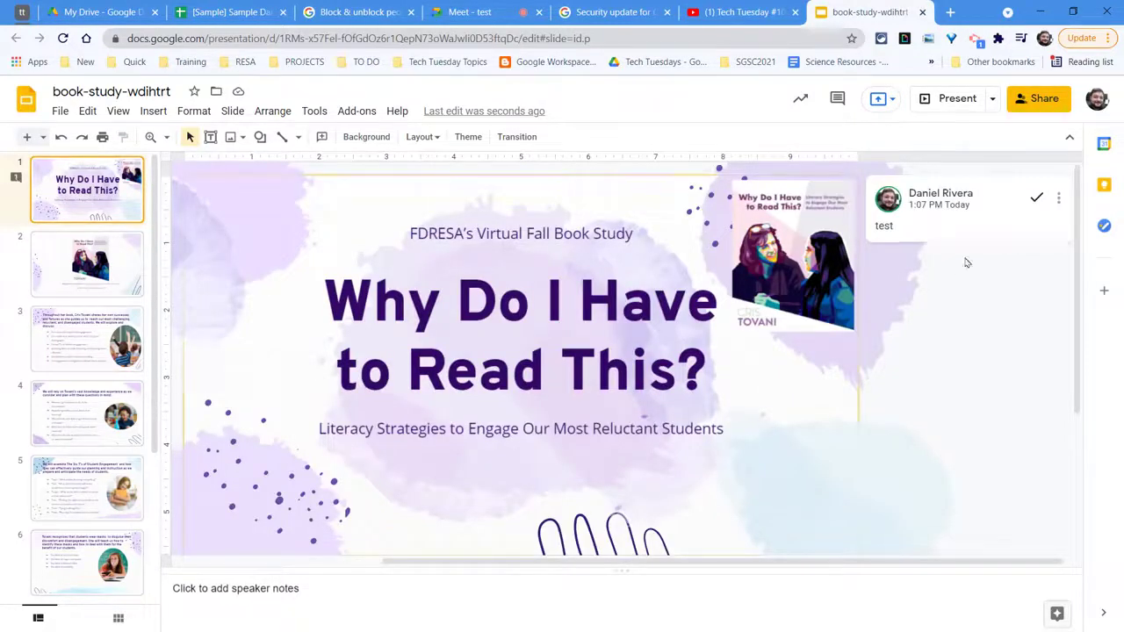
scroll(924, 472, "down", 3)
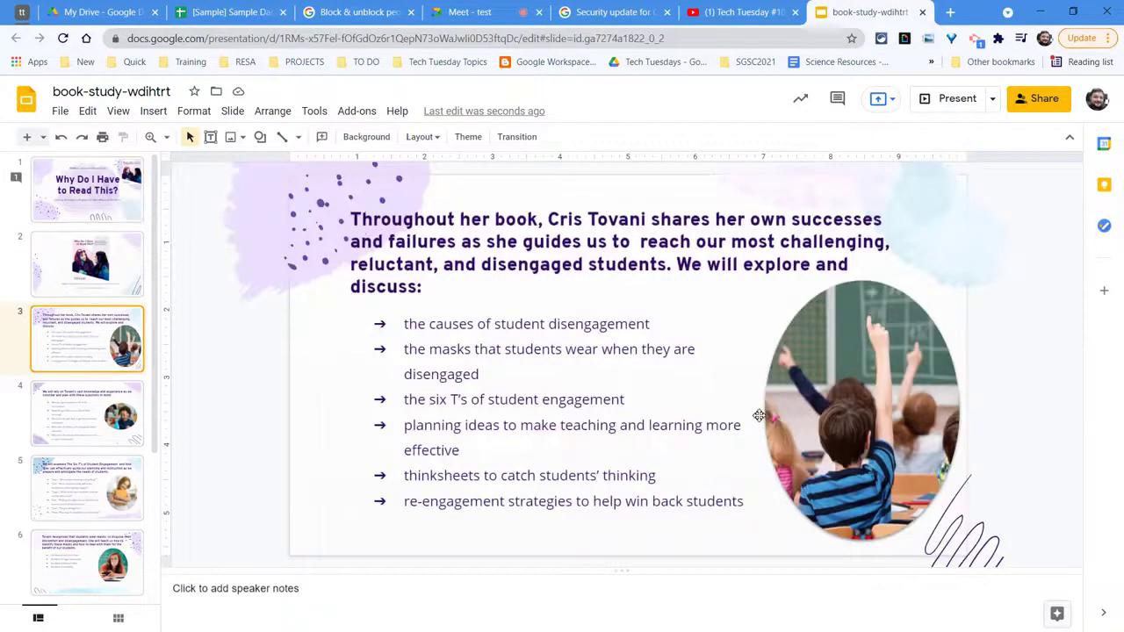
Switch to the [Sample] Sample Data - DELETE spreadsheet and look over several cells on the Explore 2 sheet.
left_click(230, 12)
left_click(303, 266)
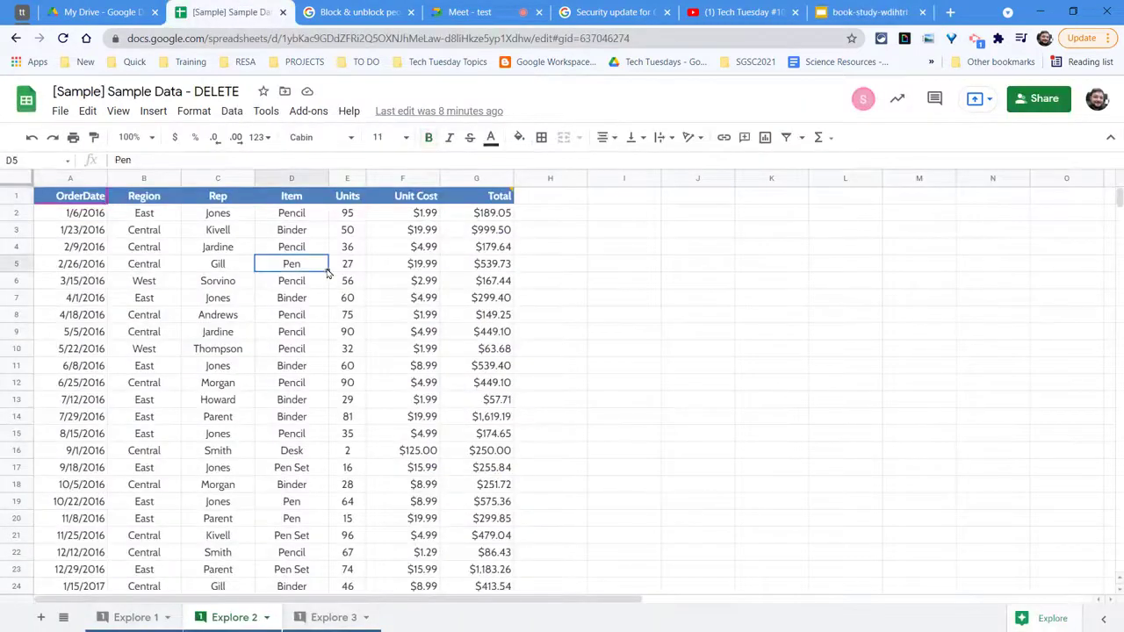
left_click(305, 301)
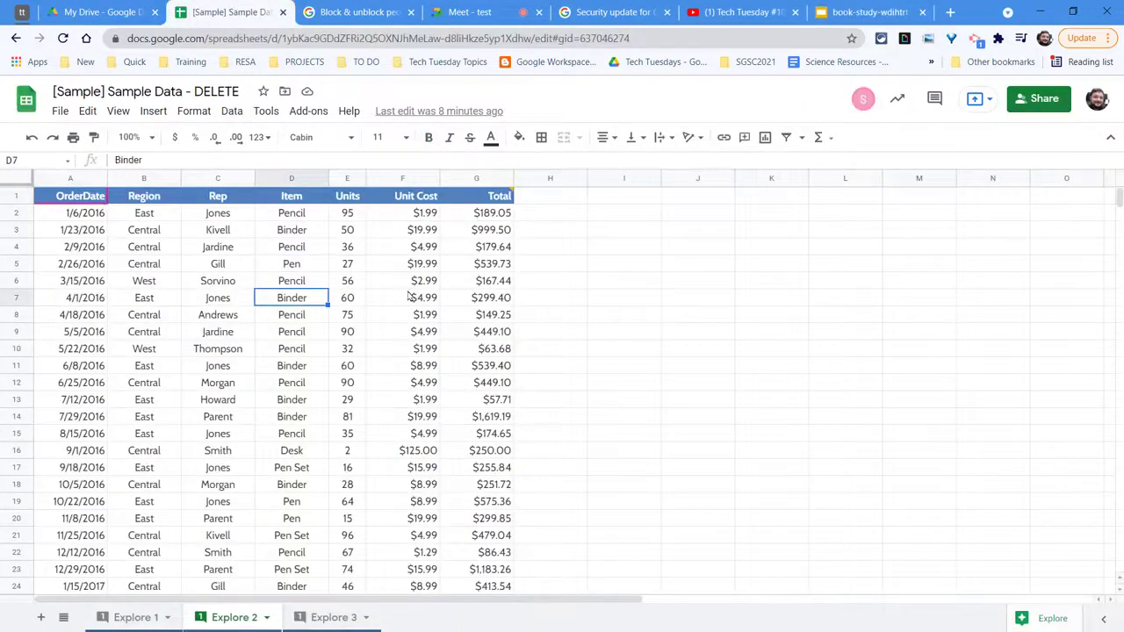
left_click(137, 304)
left_click(223, 368)
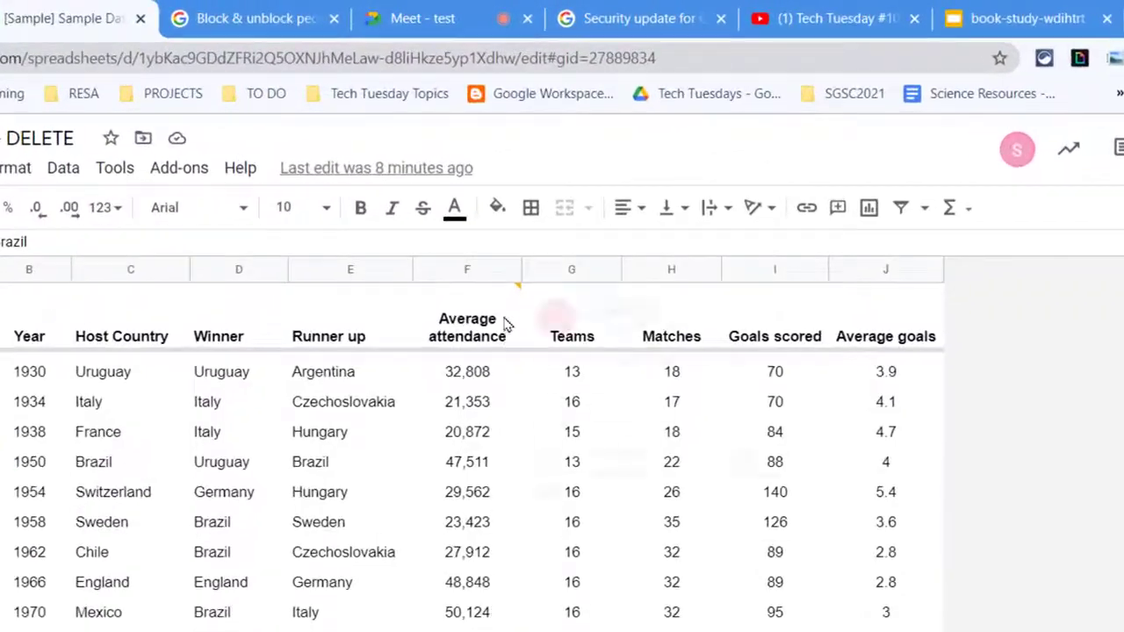
Read the comment thread on the Average attendance header in the Explore 1 sheet.
mouse_move(491, 325)
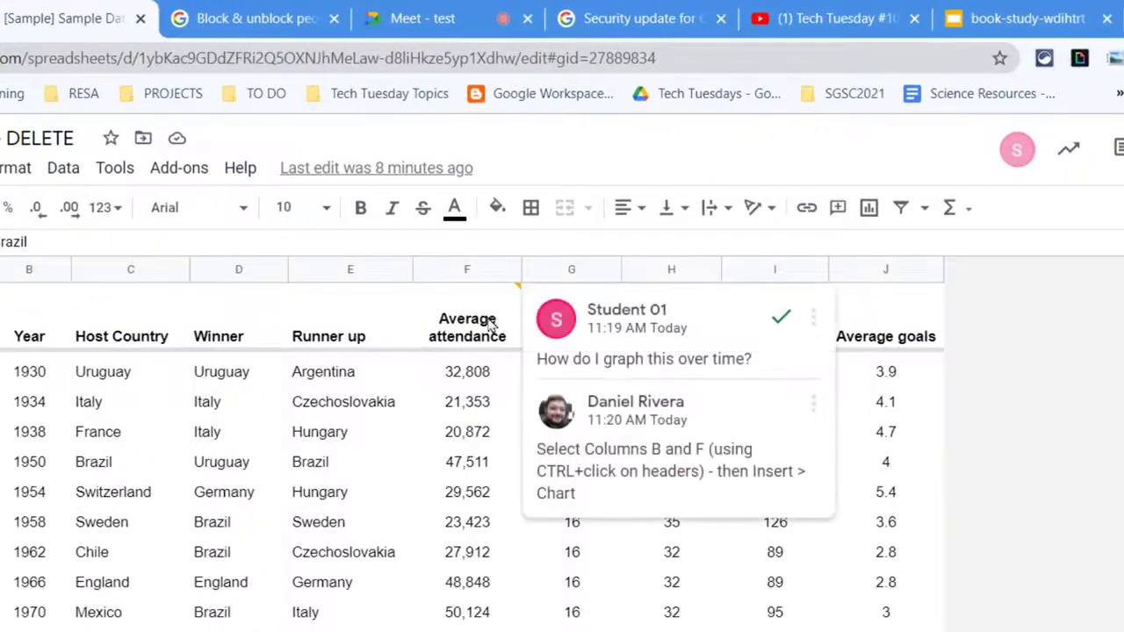
left_click(494, 410)
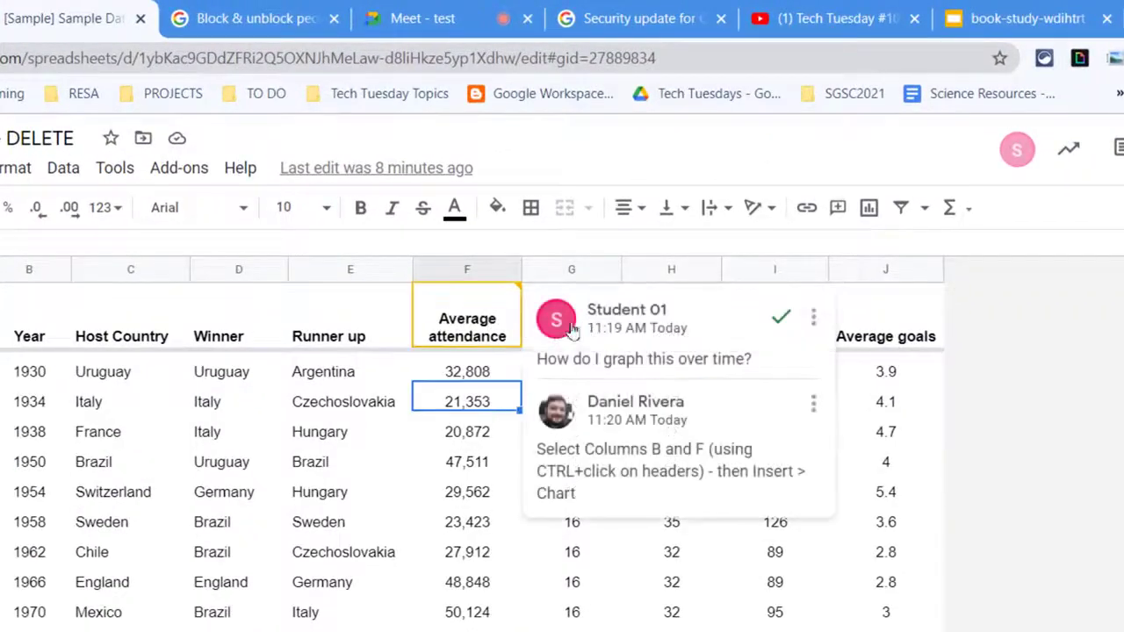
left_click(495, 299)
left_click(458, 533)
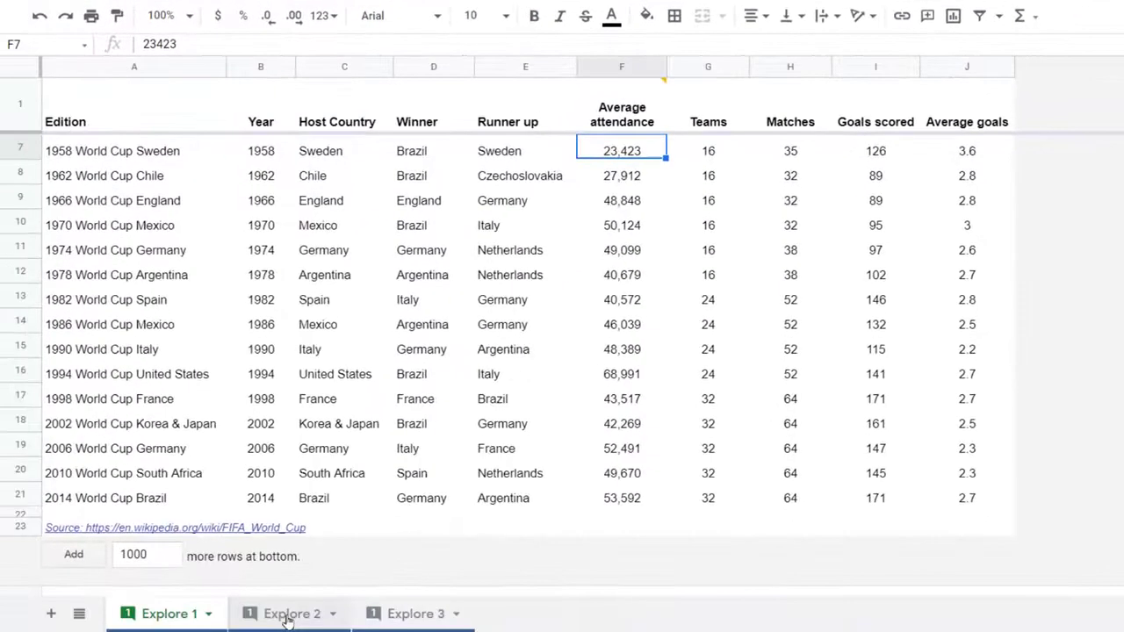
Look through the Explore 2 and Explore 3 sheets, selecting cell D12 on Explore 3.
left_click(285, 614)
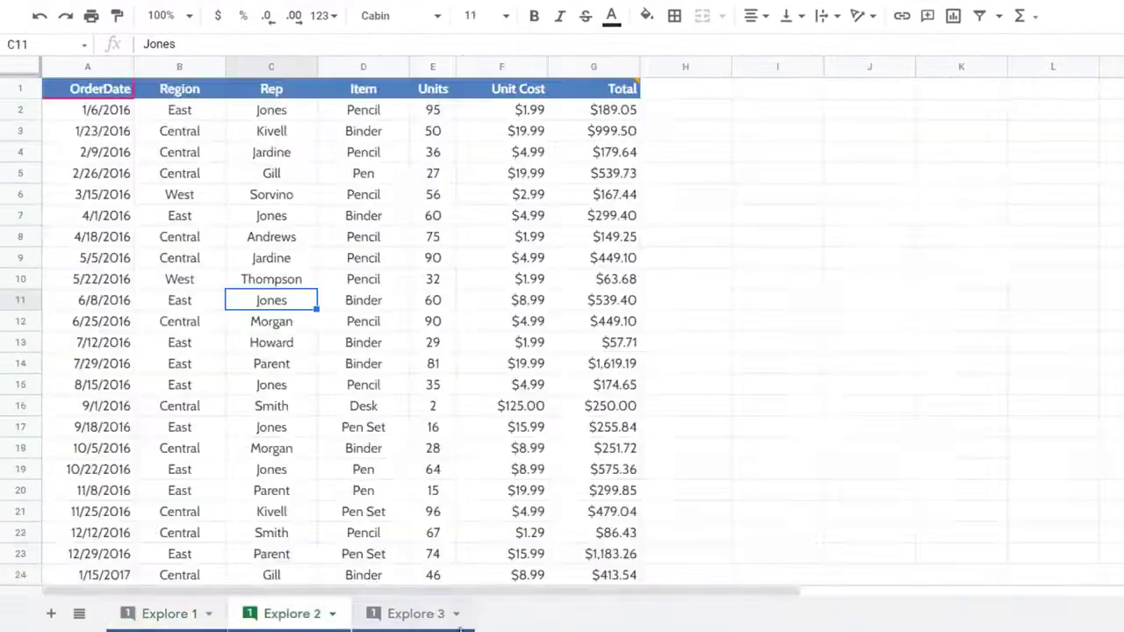
left_click(390, 612)
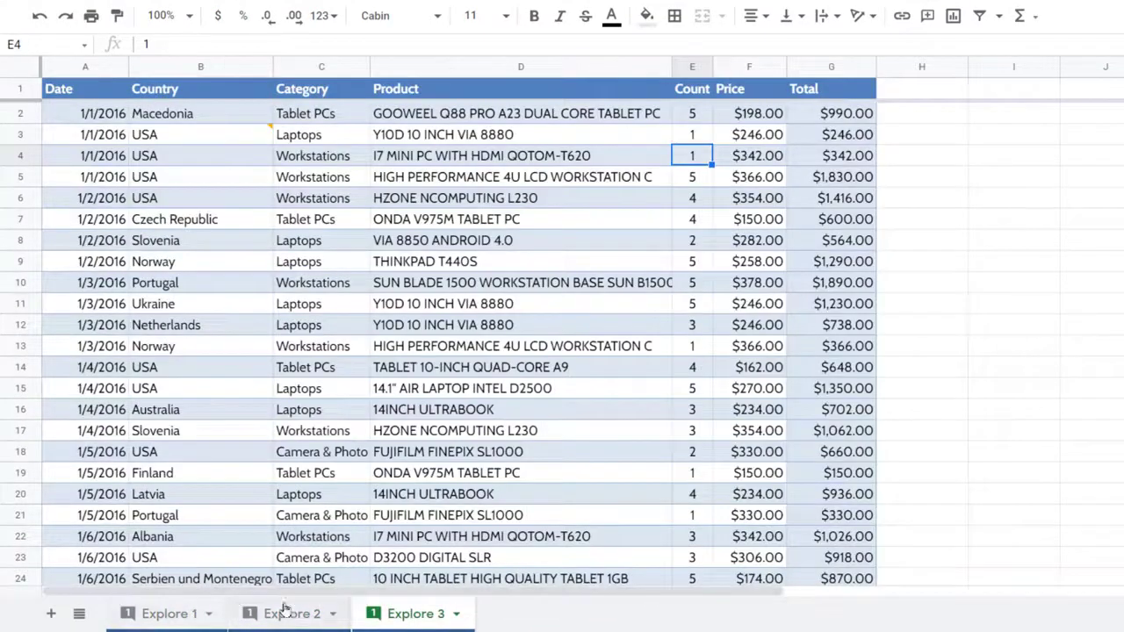
left_click(521, 324)
scroll(521, 304, "down", 1)
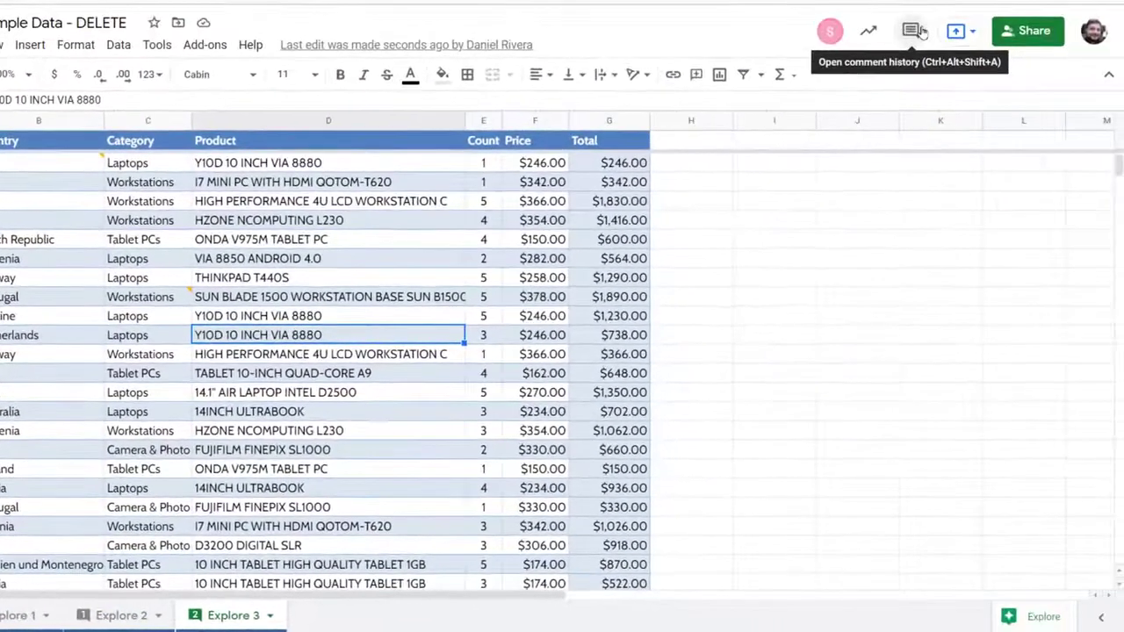
Open the spreadsheet's comment history and browse the comments from all sheets.
left_click(918, 32)
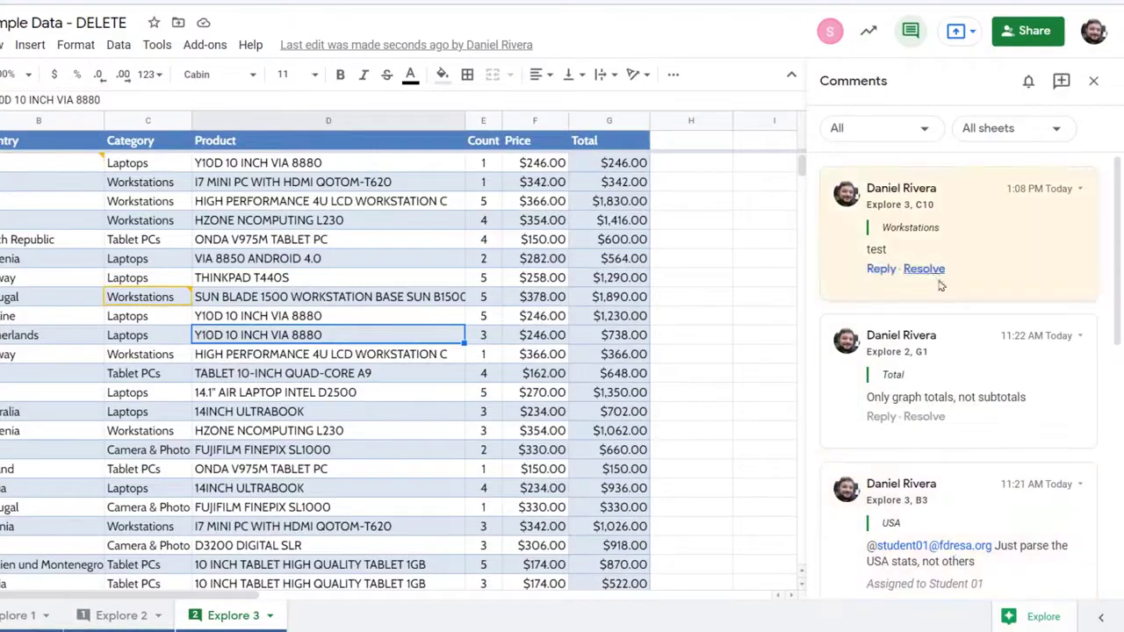
scroll(992, 295, "down", 6)
scroll(1011, 297, "up", 6)
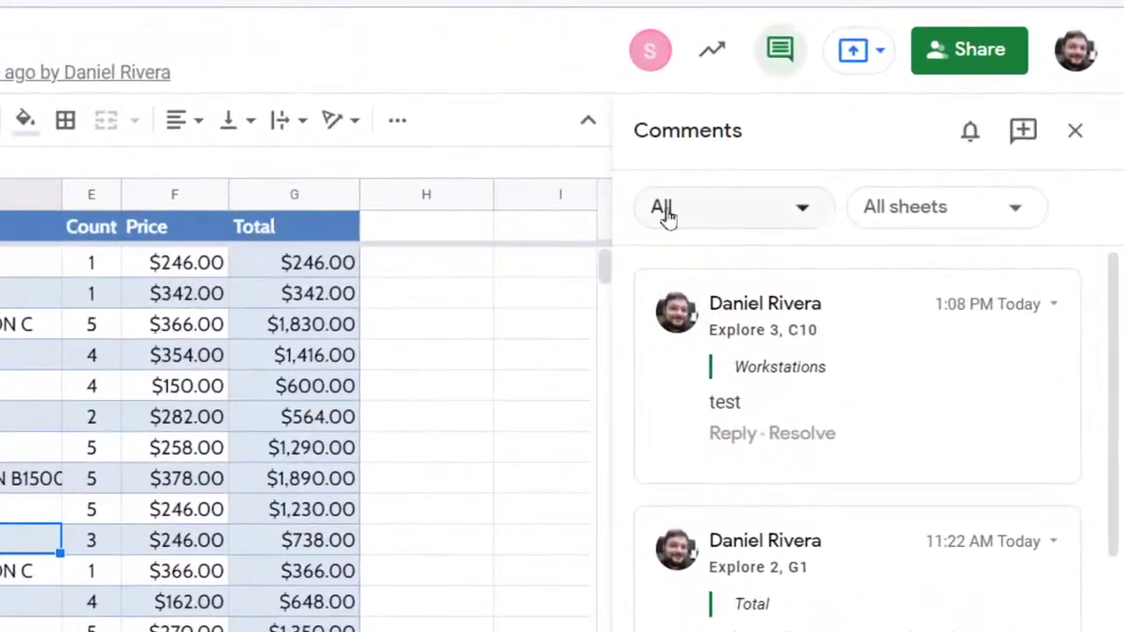
Filter the comments to the current sheet and view the comment on cell C10.
left_click(974, 207)
left_click(942, 308)
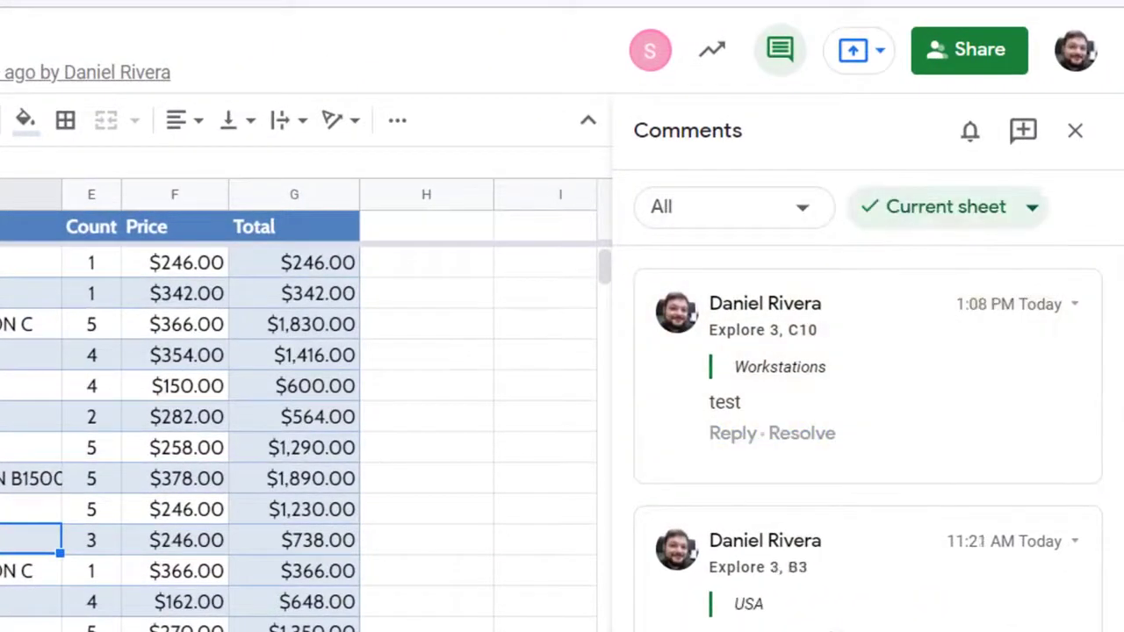
left_click(753, 331)
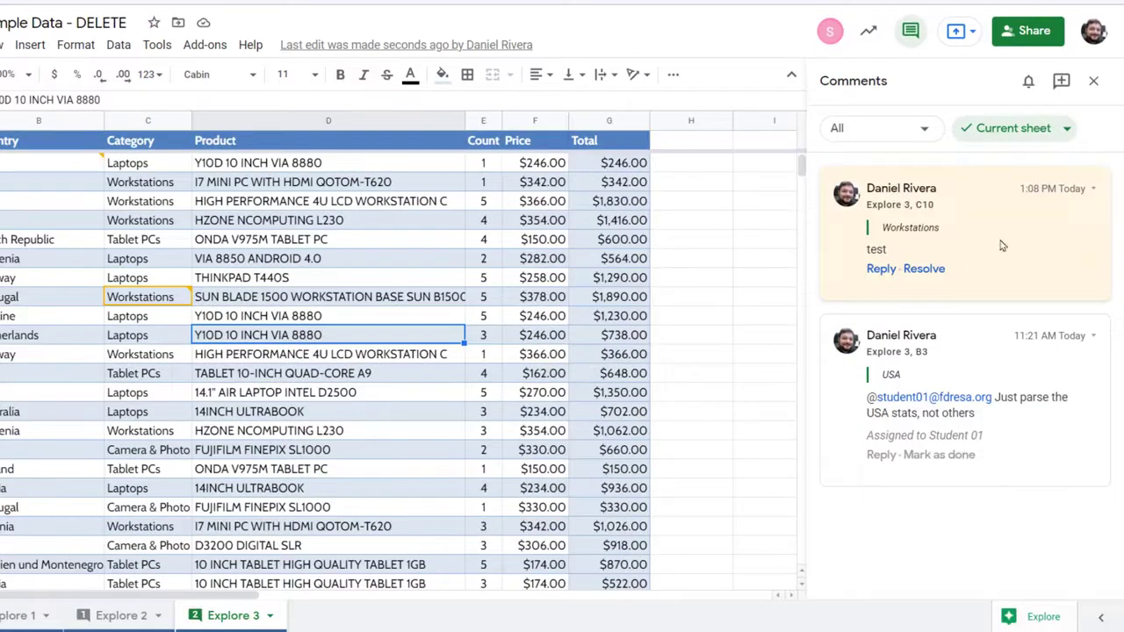
left_click(116, 299)
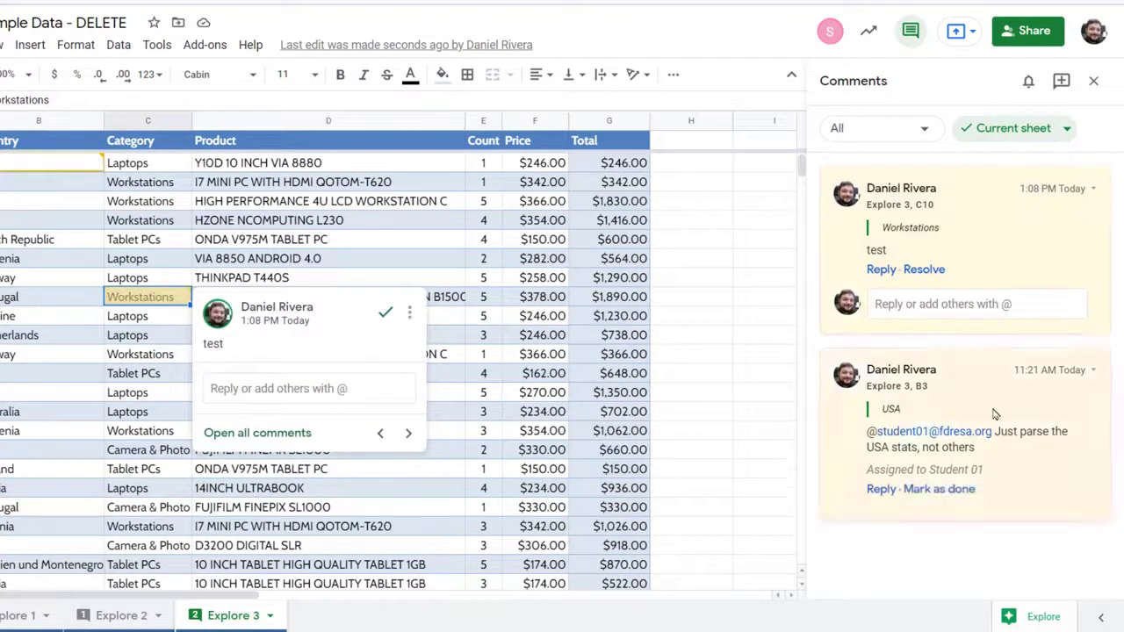
Show comments from all sheets and filter them to Resolved.
left_click(1036, 128)
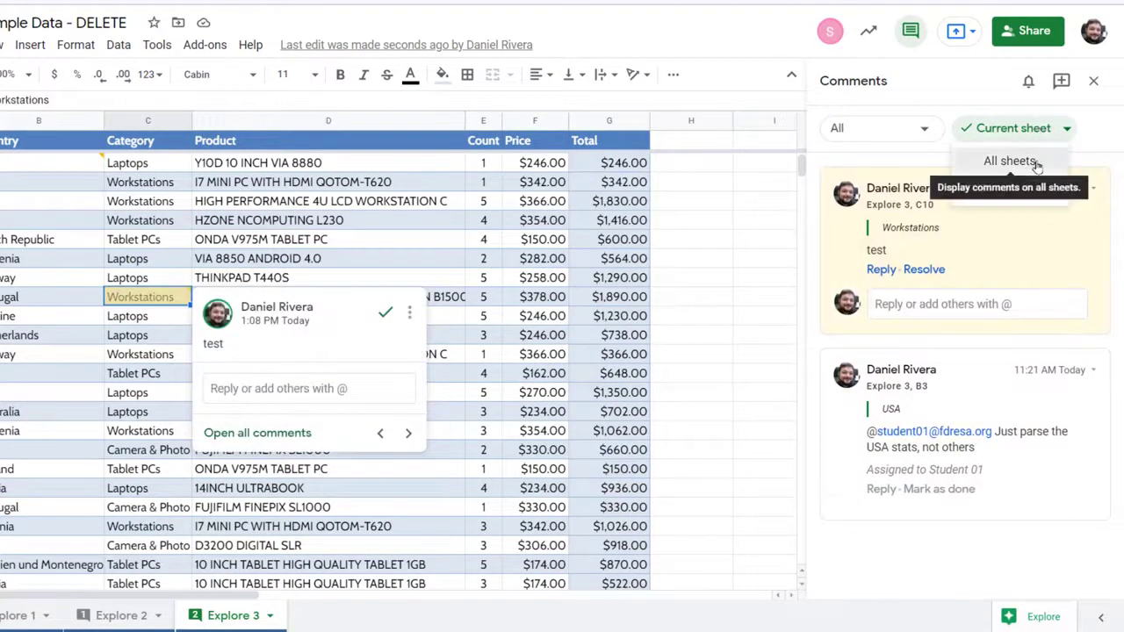
left_click(1009, 161)
left_click(889, 130)
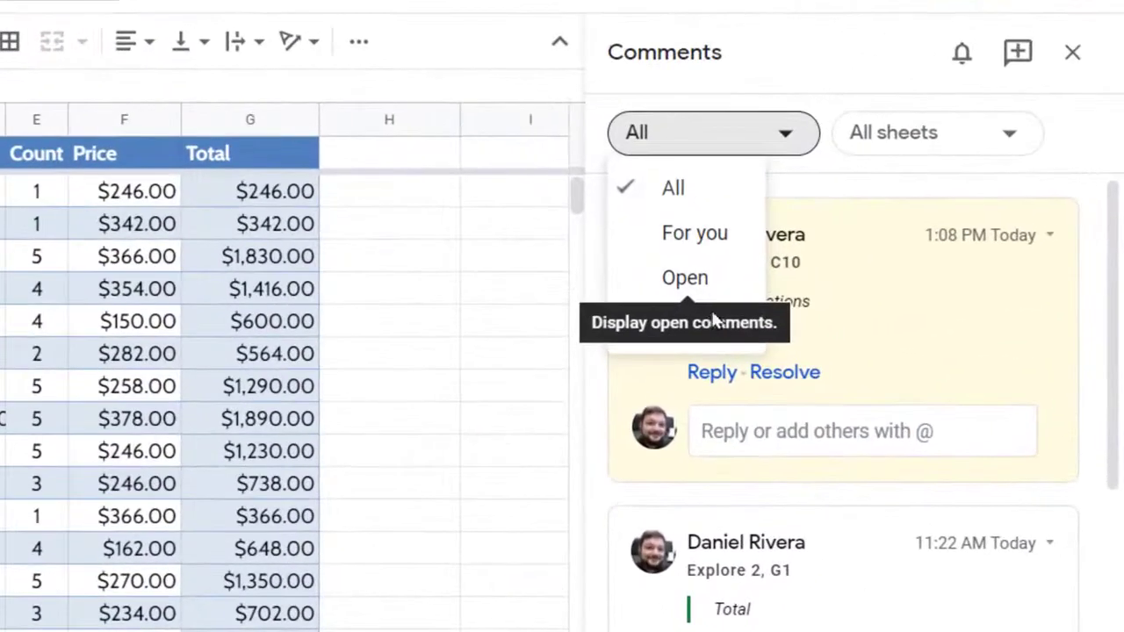
left_click(878, 243)
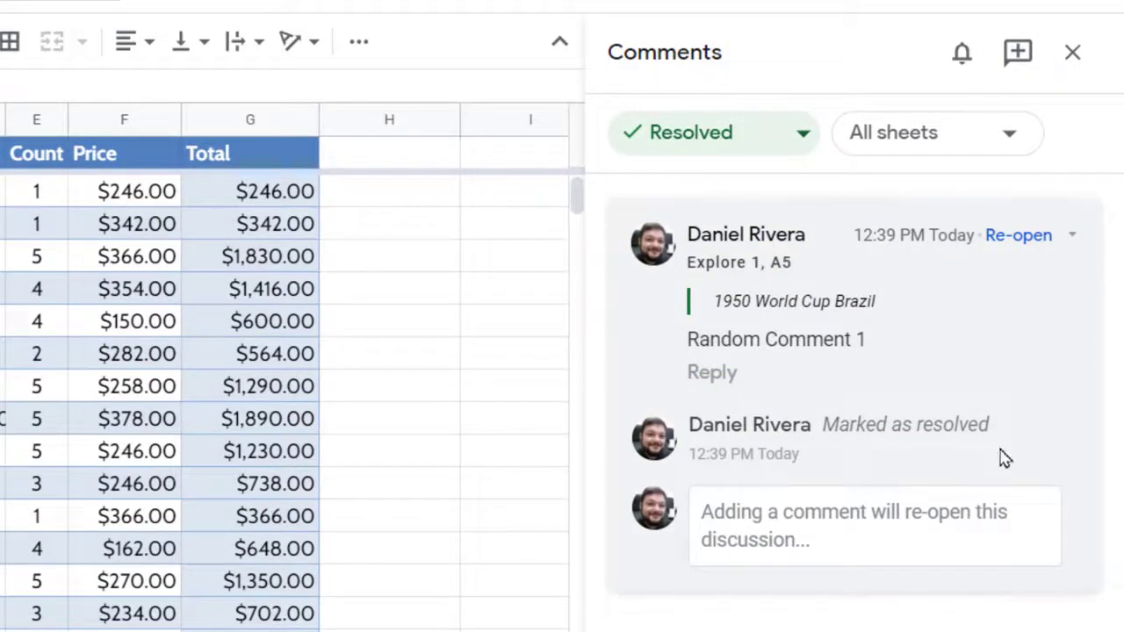
Filter the comments to For you and read through the list.
left_click(687, 147)
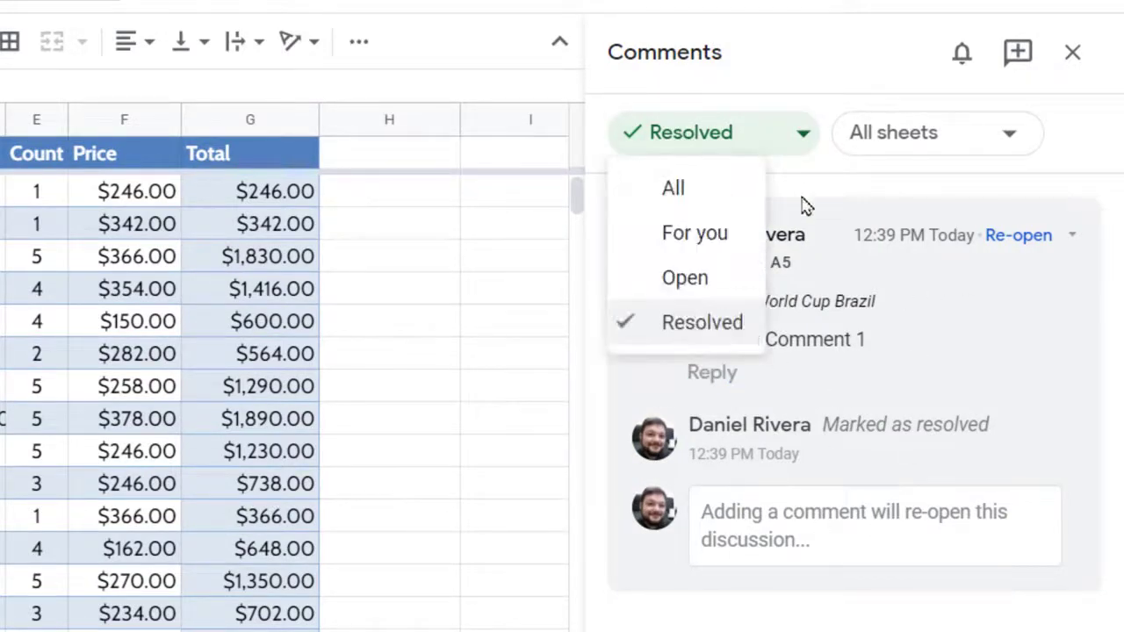
left_click(685, 243)
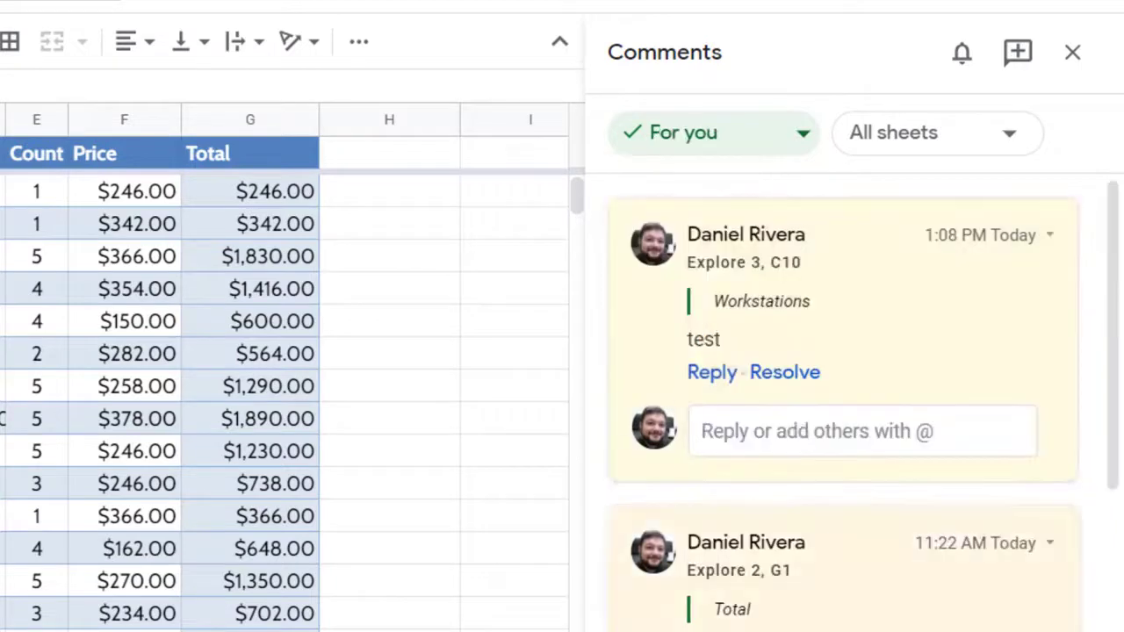
scroll(875, 359, "down", 4)
scroll(878, 378, "down", 8)
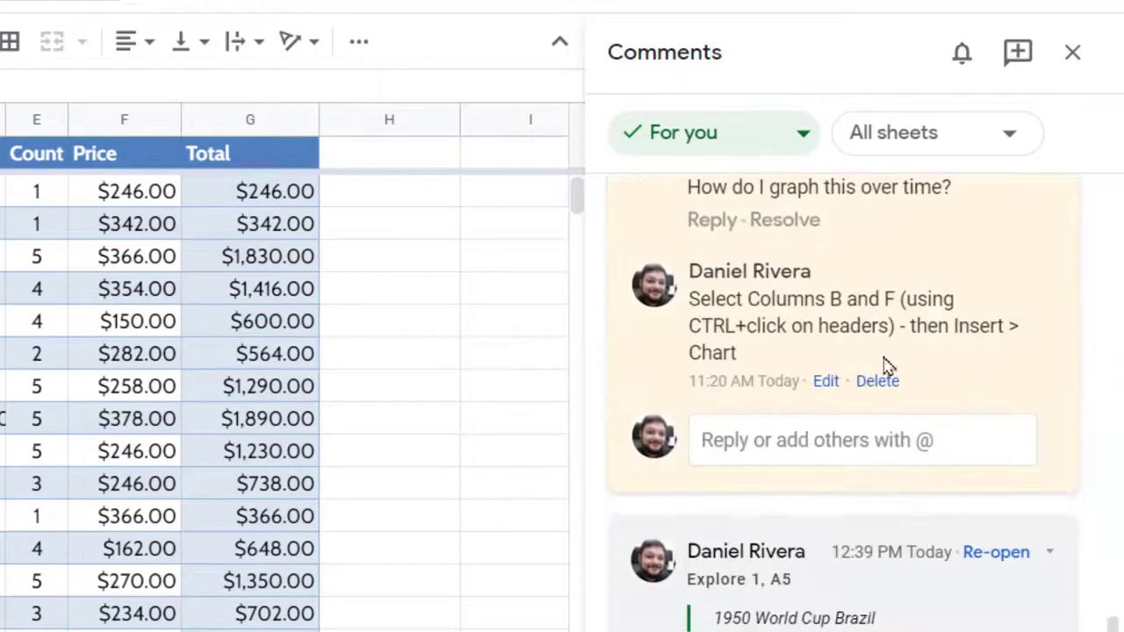
Return to the comment about graphing average attendance in the Explore 1 sheet and select it.
scroll(848, 351, "up", 5)
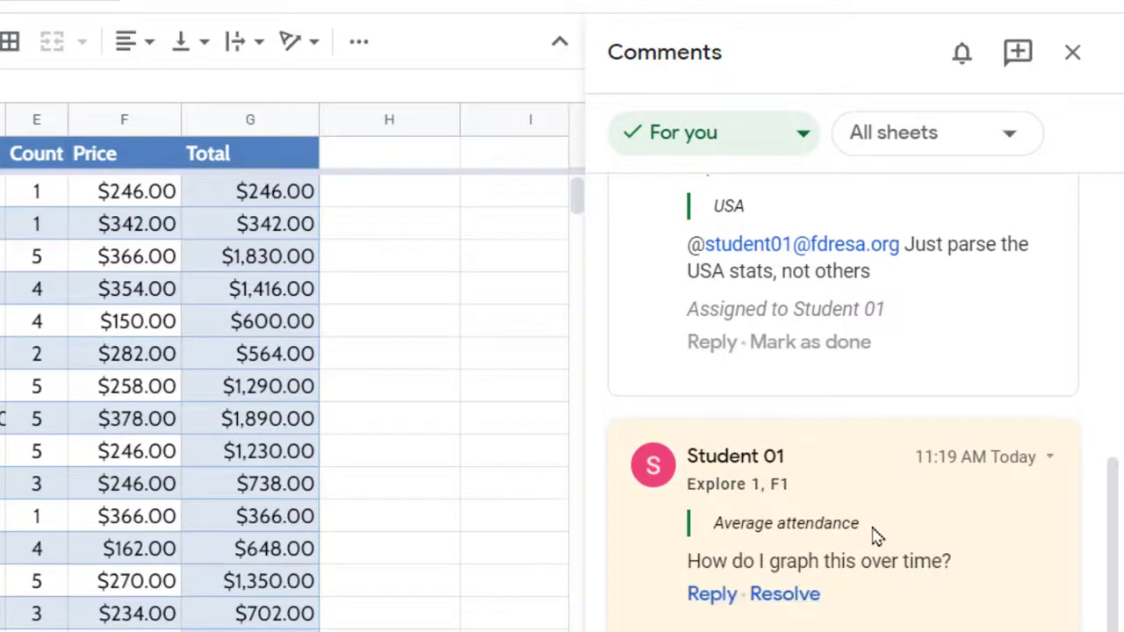
left_click(873, 534)
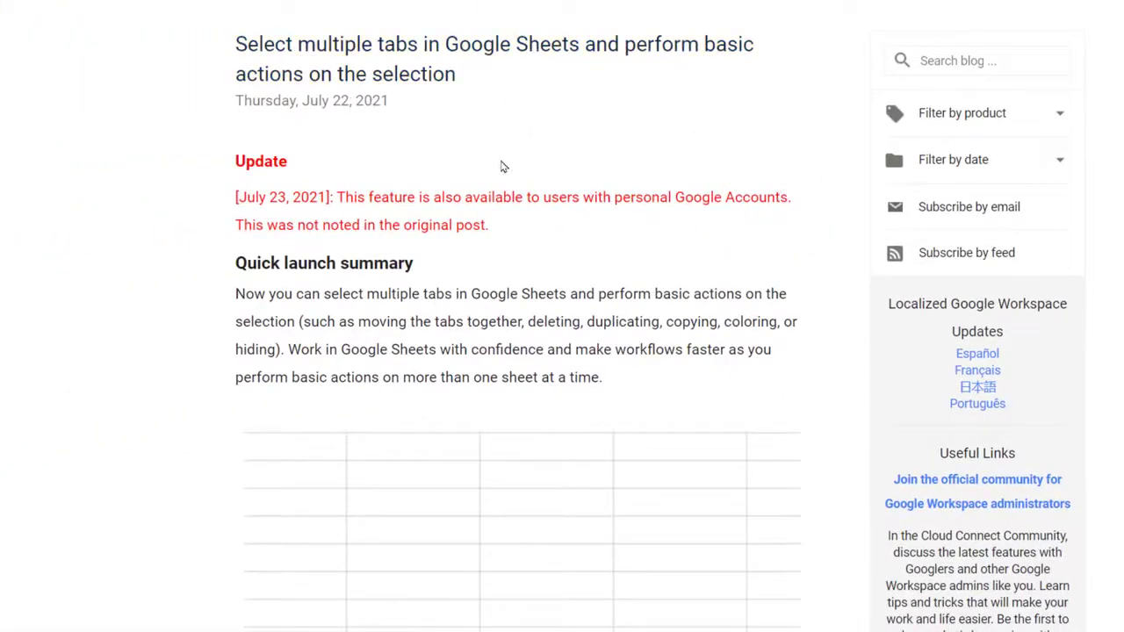
Read the Google Workspace blog post on selecting multiple tabs in Google Sheets, including its rollout and availability sections.
scroll(620, 236, "down", 10)
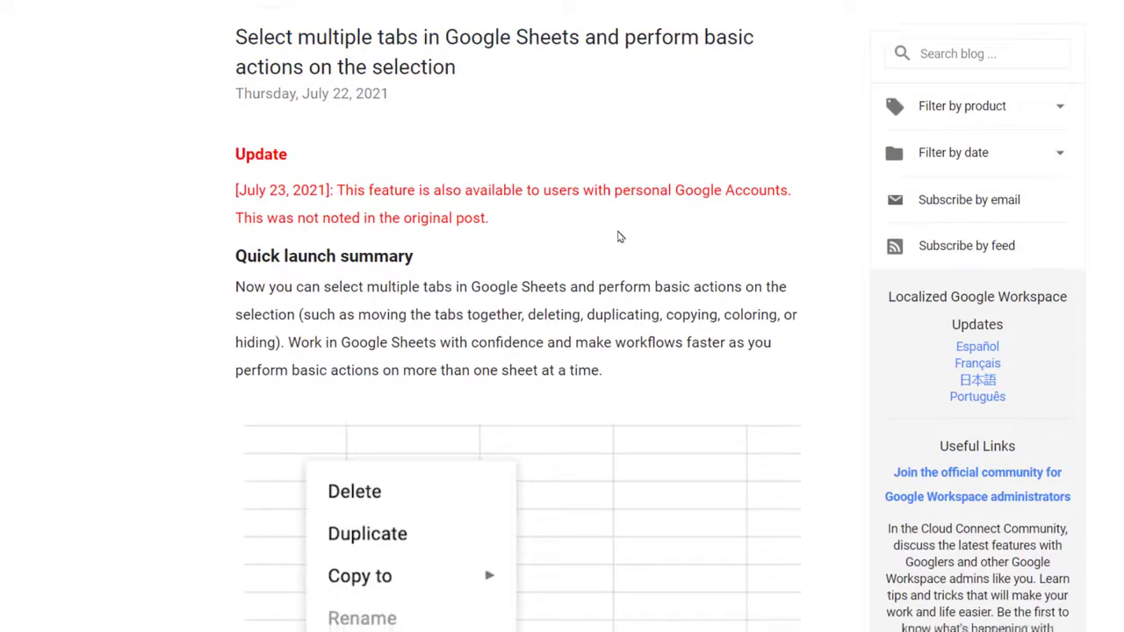
scroll(682, 313, "up", 3)
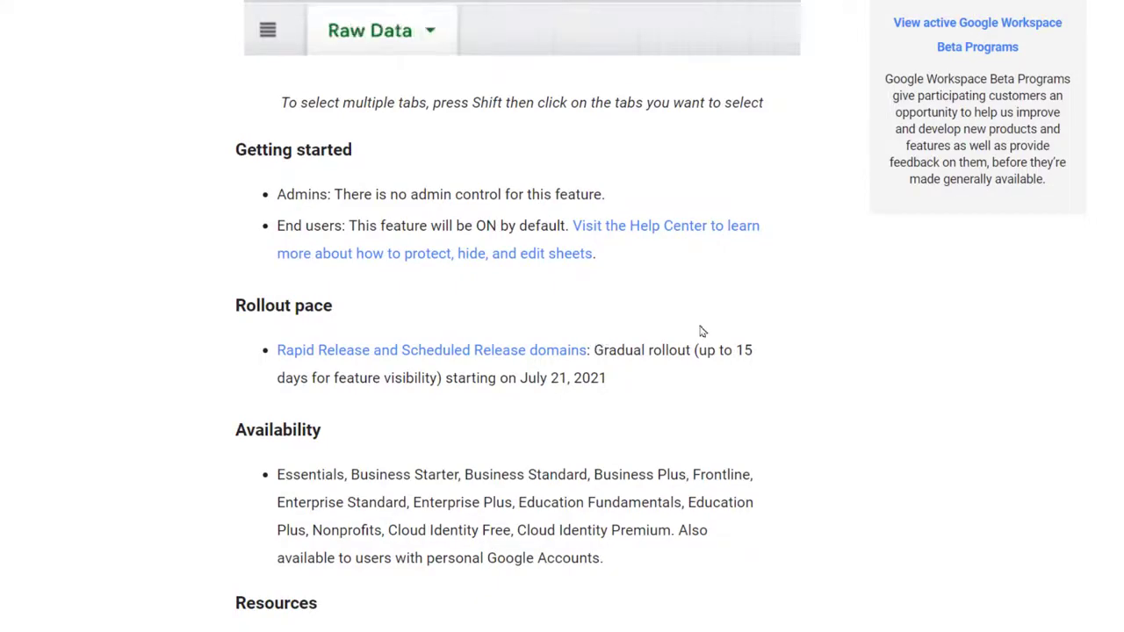
scroll(728, 328, "up", 6)
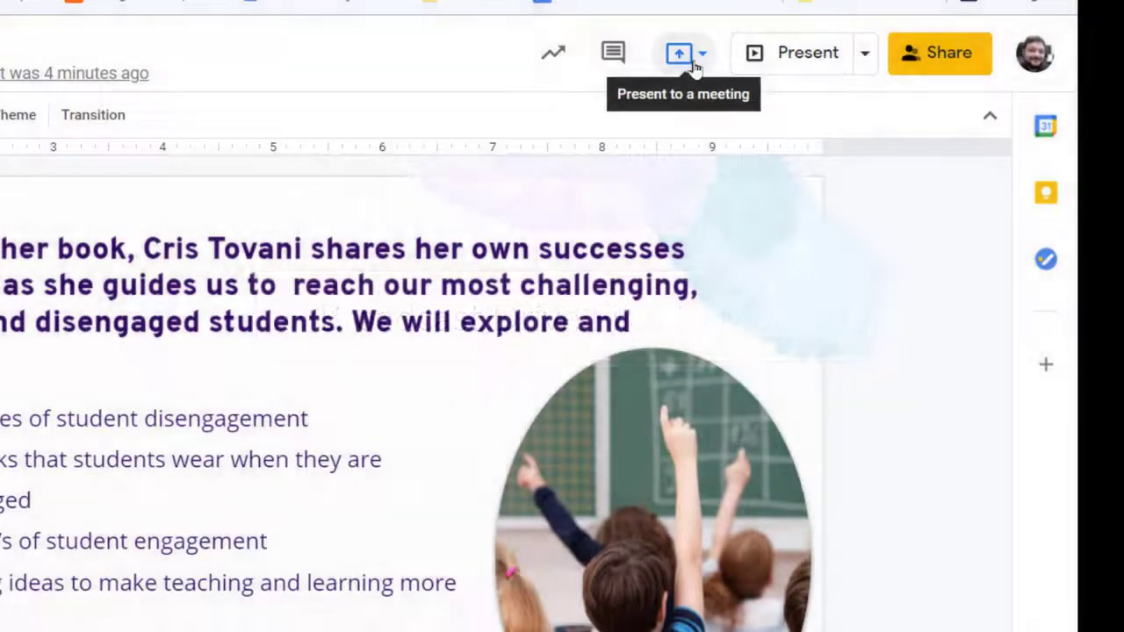
In the Google Slides presentation, view the options for presenting to a meeting and choose the "test" meeting.
left_click(693, 61)
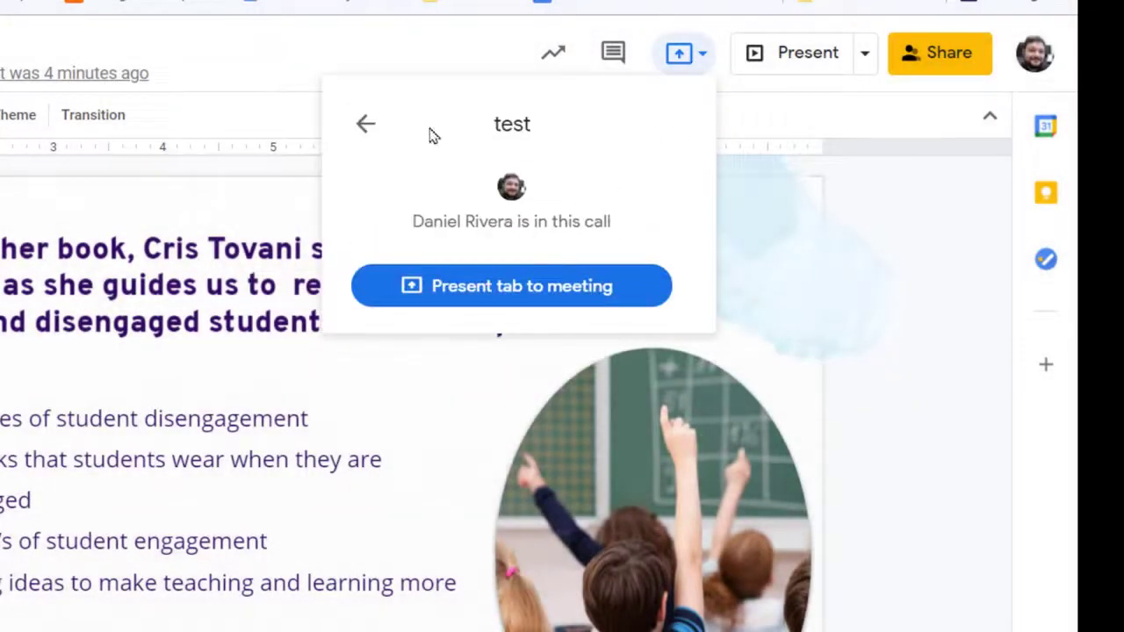
left_click(365, 123)
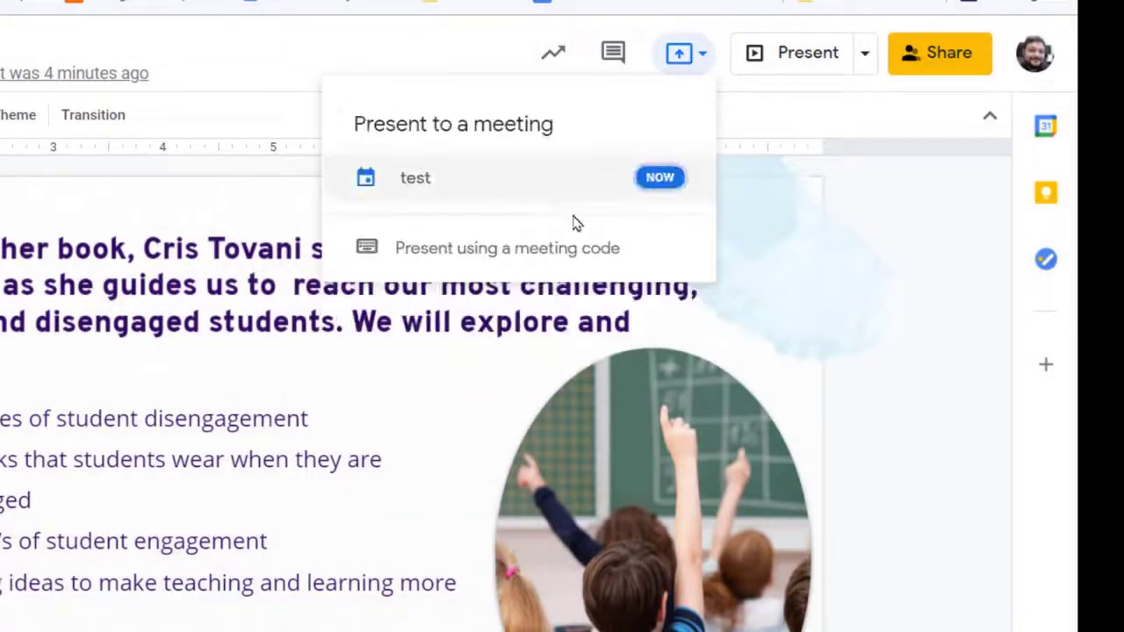
left_click(442, 180)
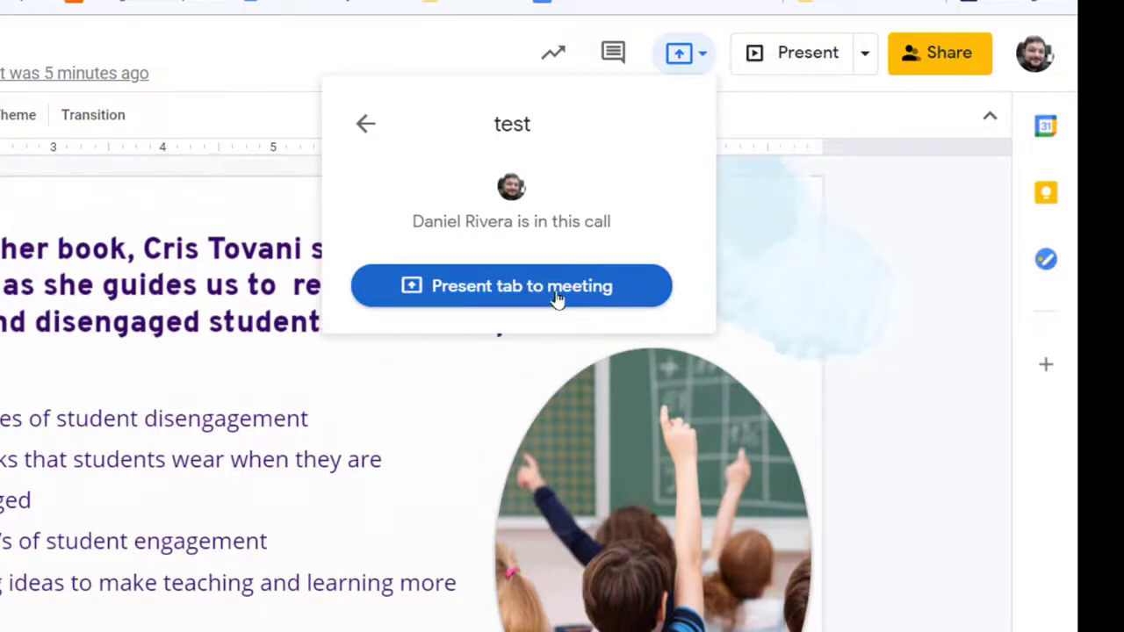
Switch to the "test" call in Google Meet, compare its presenting options with the Slides tab, and dismiss them.
left_click(545, 12)
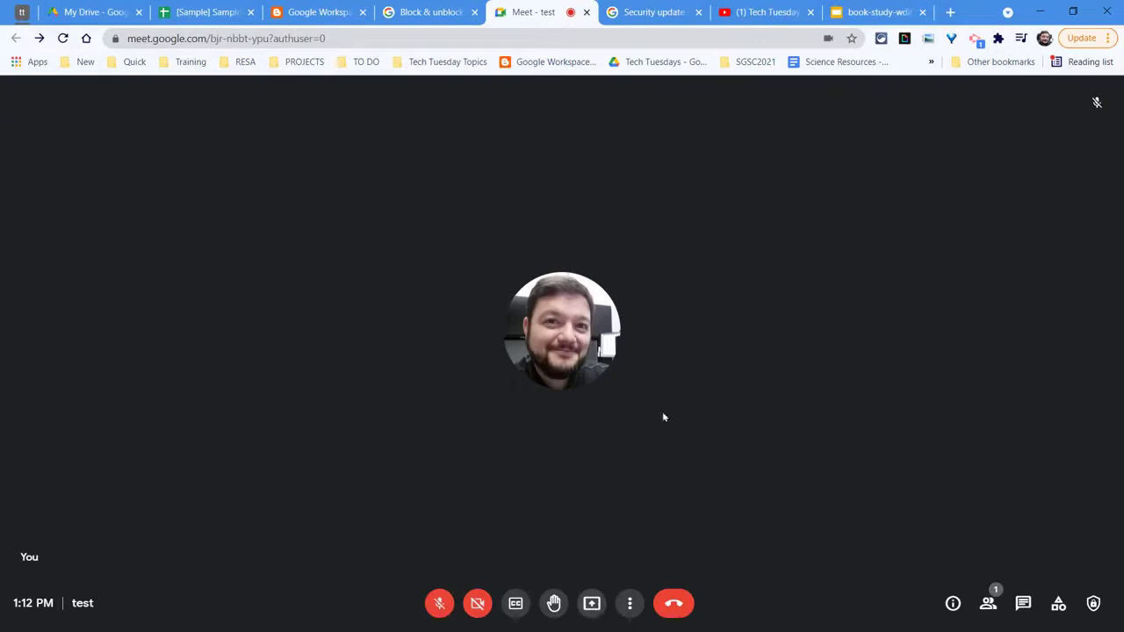
left_click(593, 605)
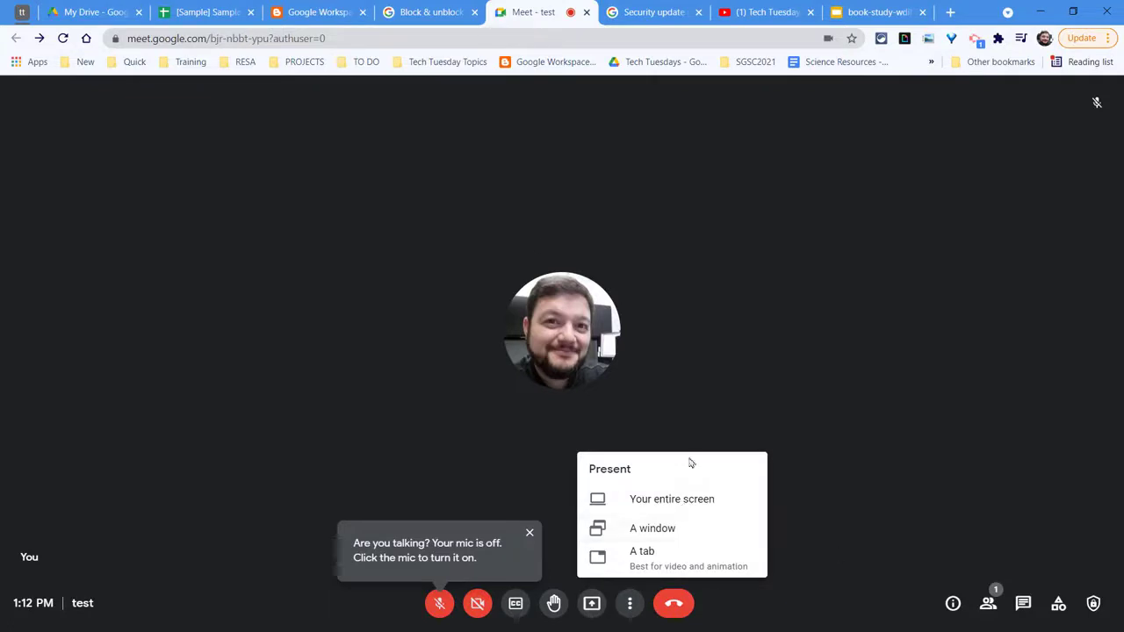
left_click(850, 14)
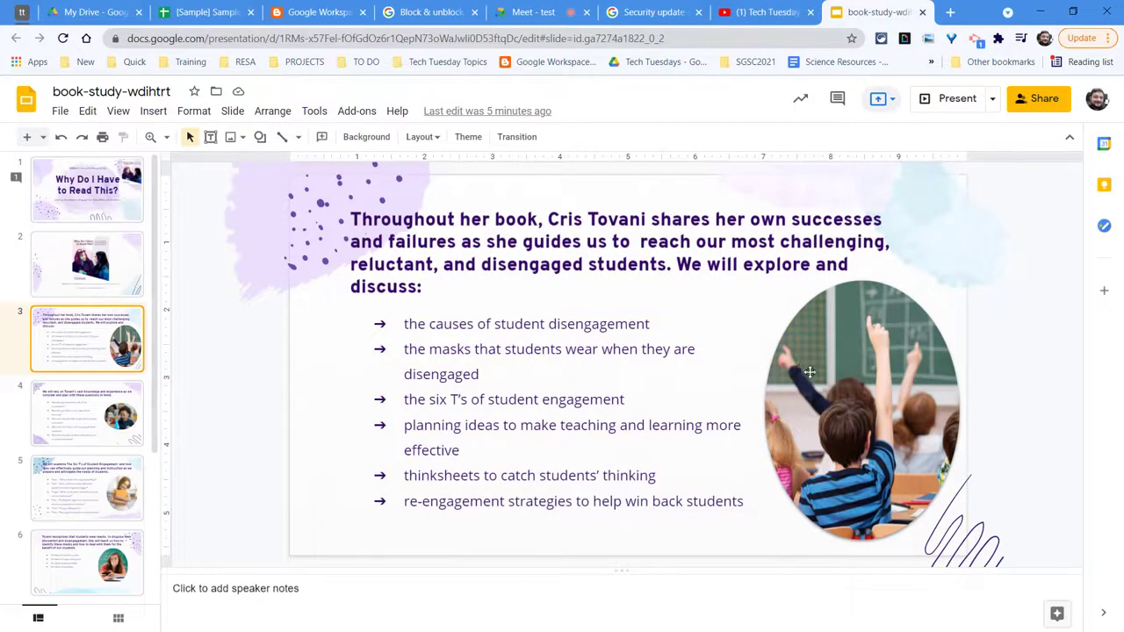
left_click(540, 12)
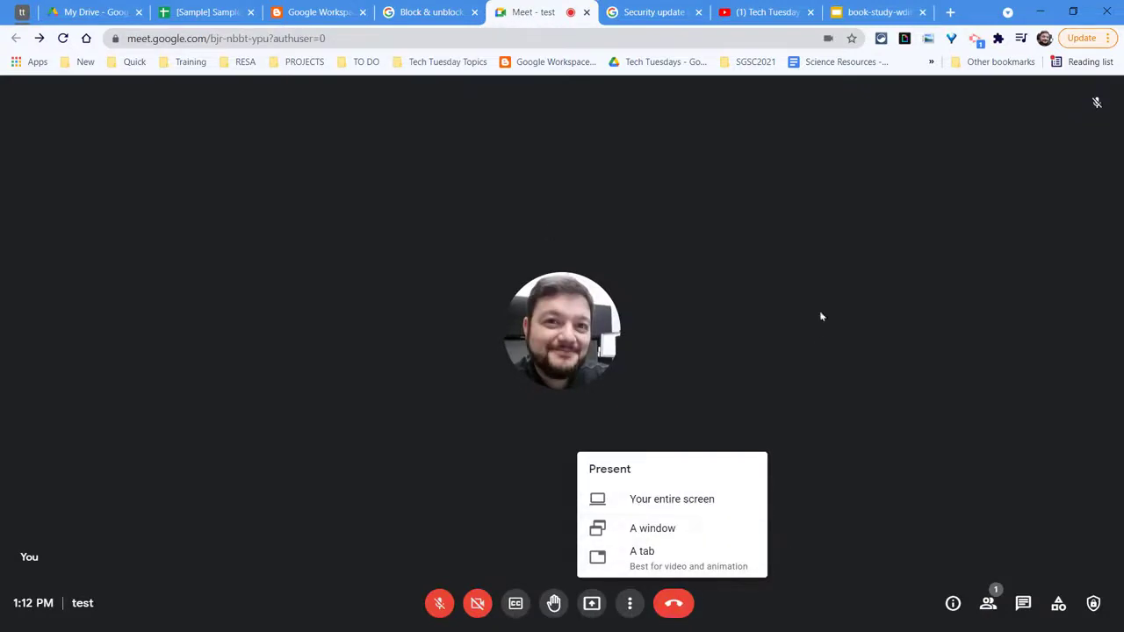
left_click(785, 345)
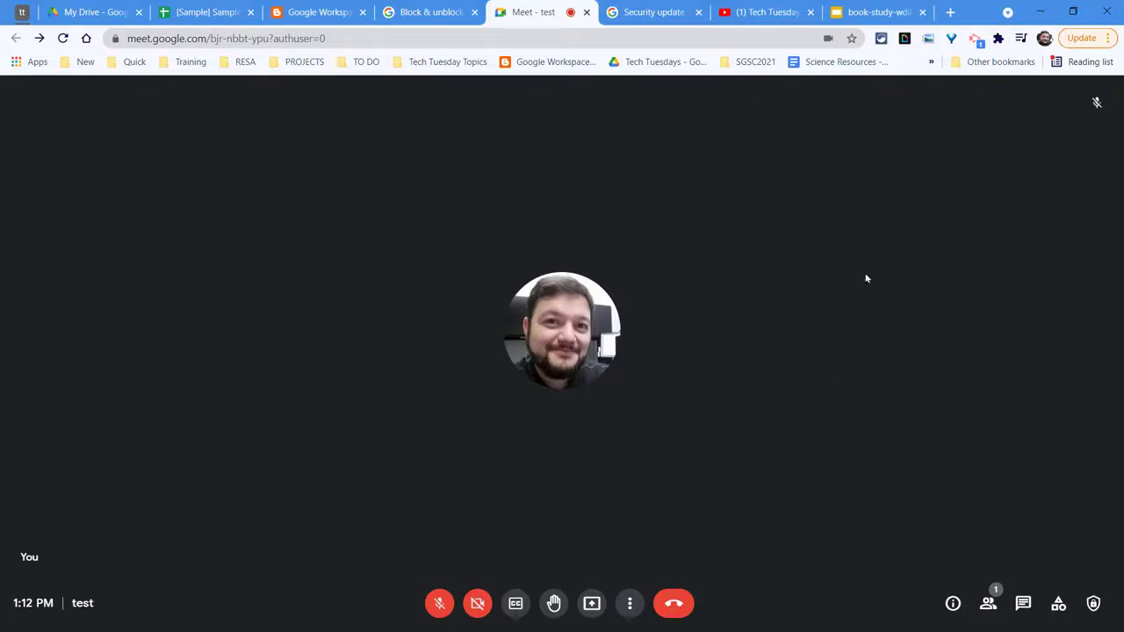
Return to the book-study-wdihtrt presentation and share its own tab to the "test" meeting.
left_click(874, 13)
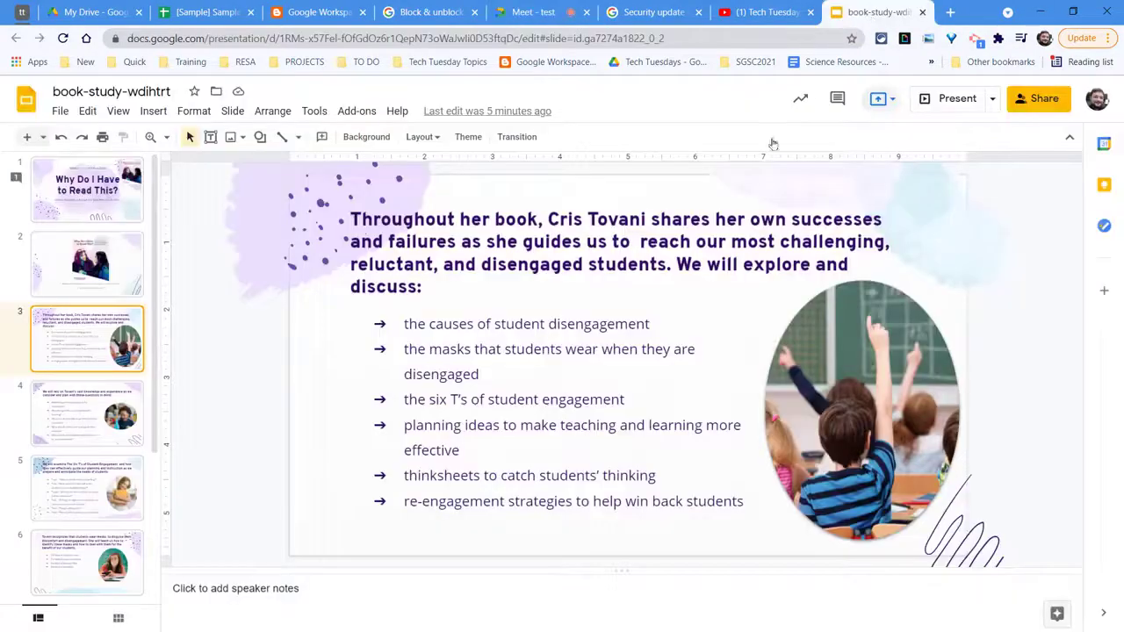
left_click(878, 99)
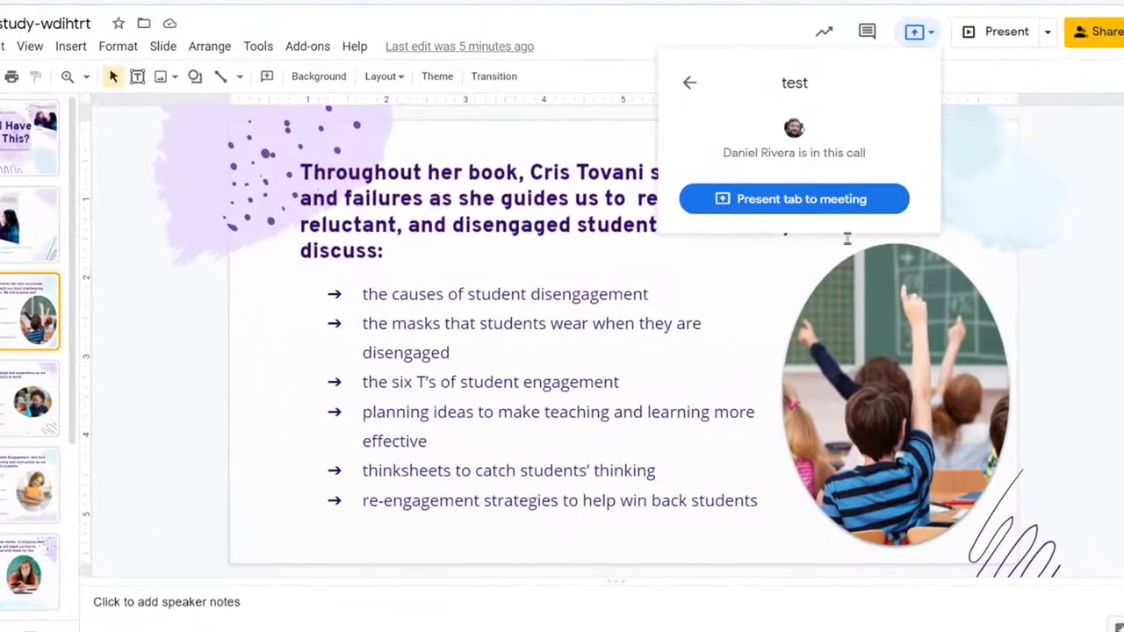
left_click(828, 199)
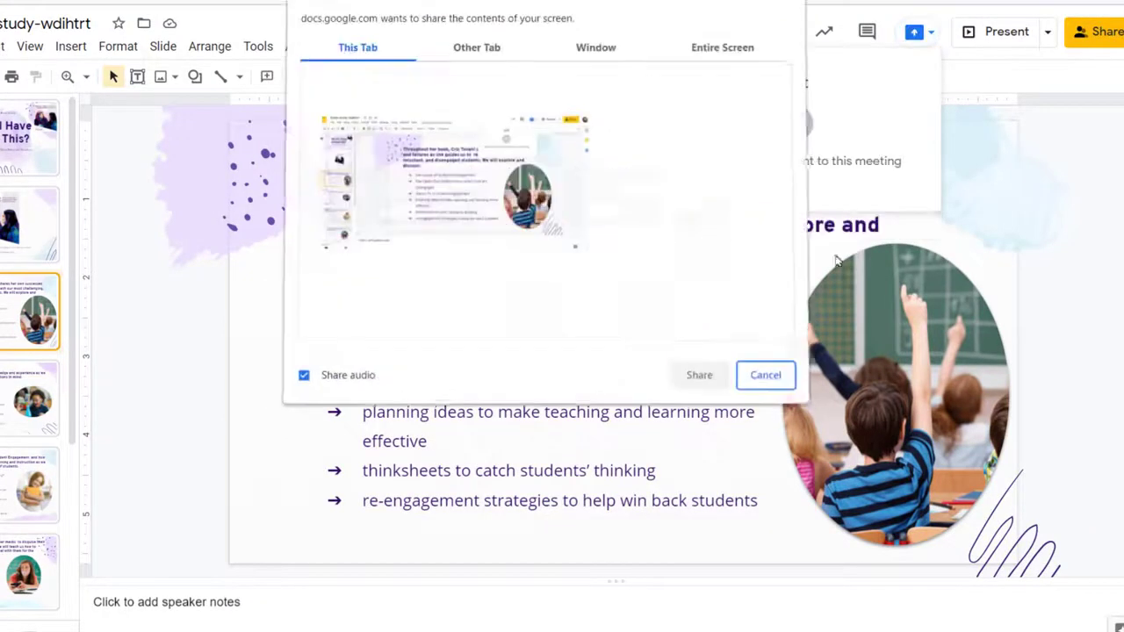
left_click(462, 159)
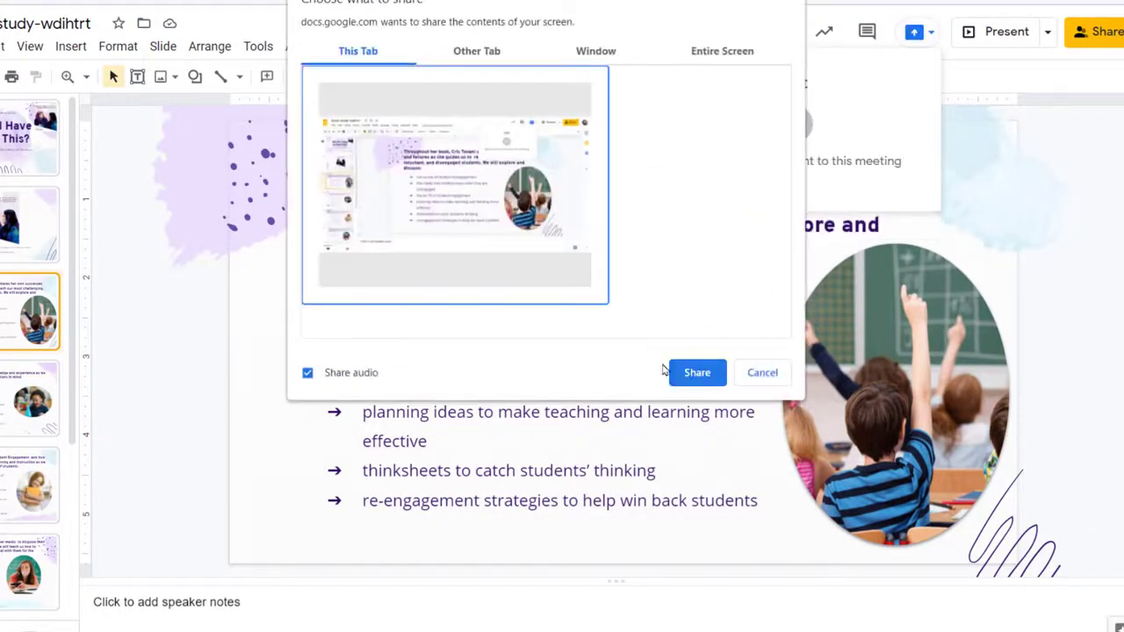
left_click(376, 377)
left_click(713, 373)
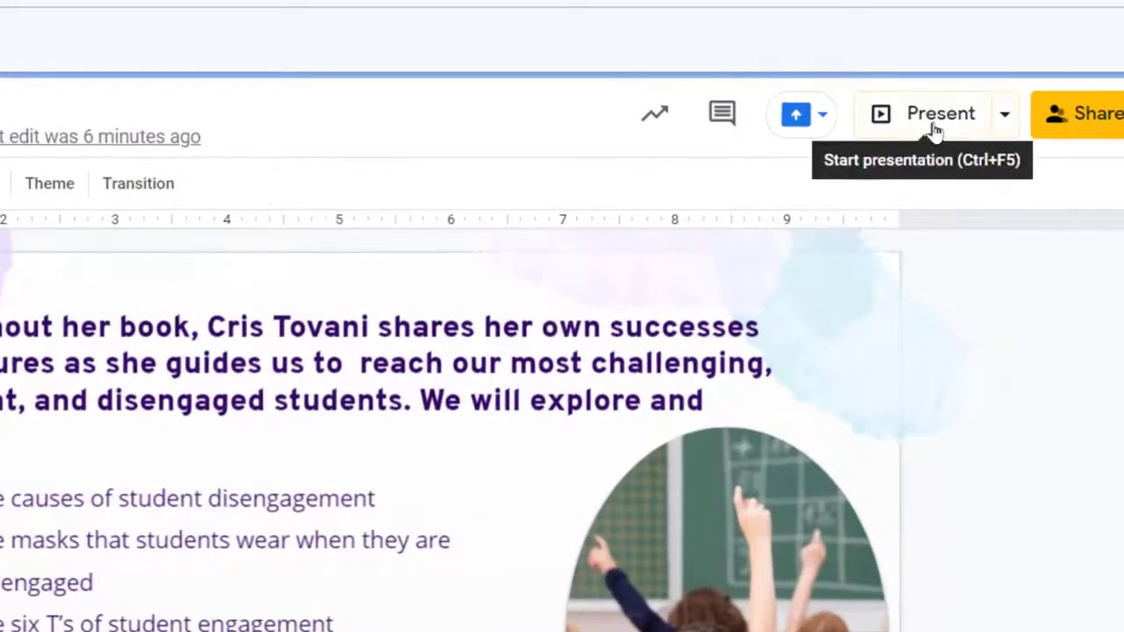
Start the slideshow and switch to the Google Meet call.
left_click(934, 130)
left_click(533, 12)
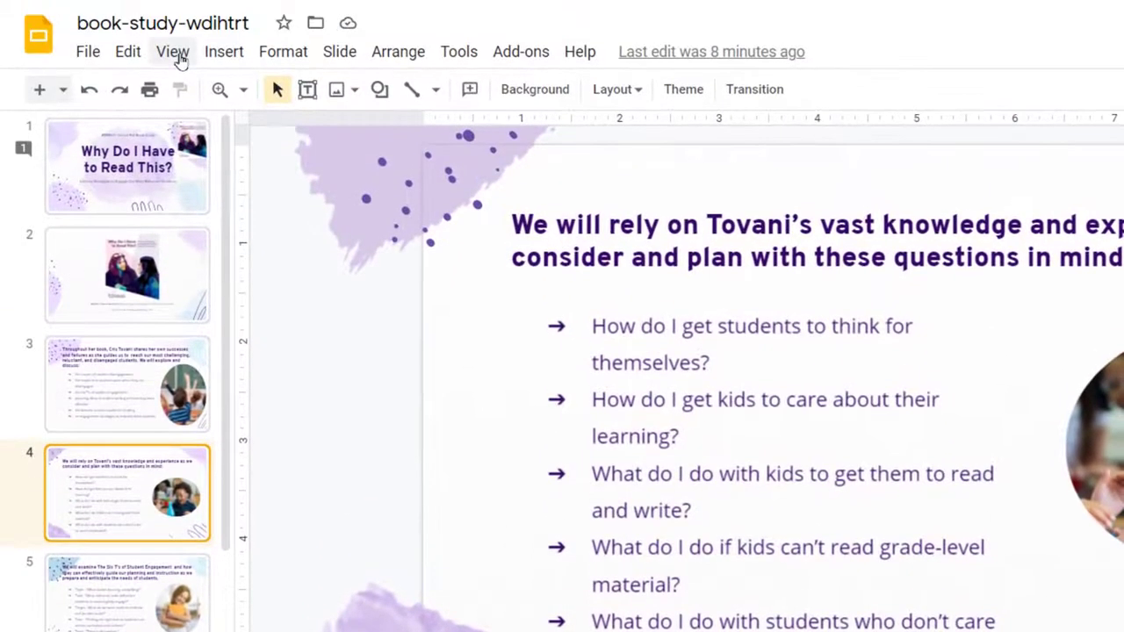
Open the presentation's theme builder and select the theme master above the layouts.
left_click(173, 51)
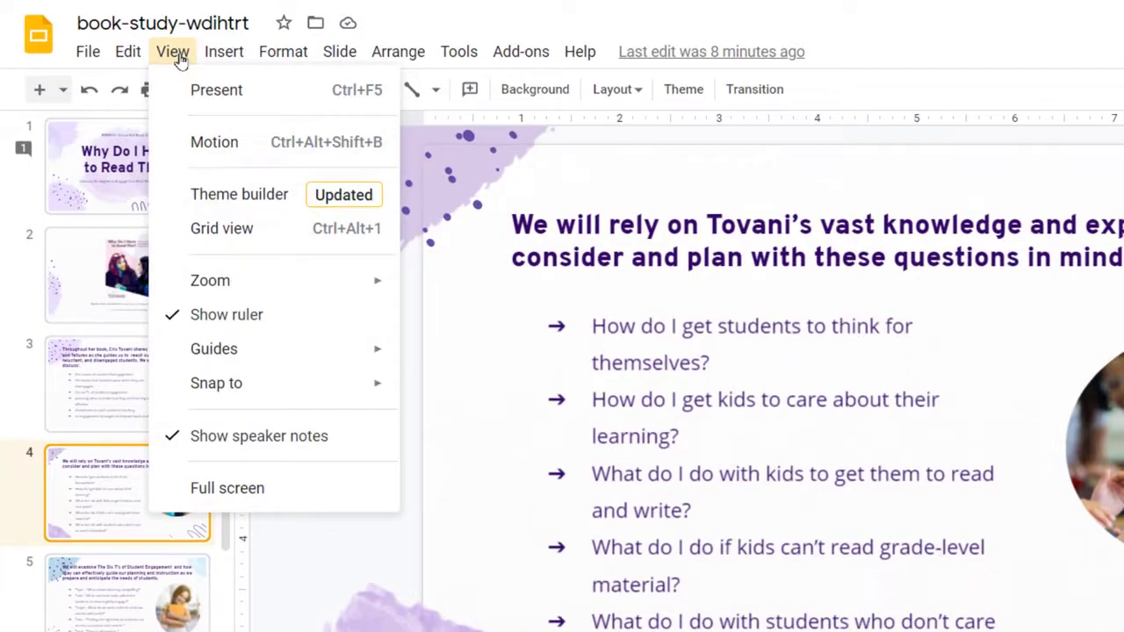
left_click(230, 195)
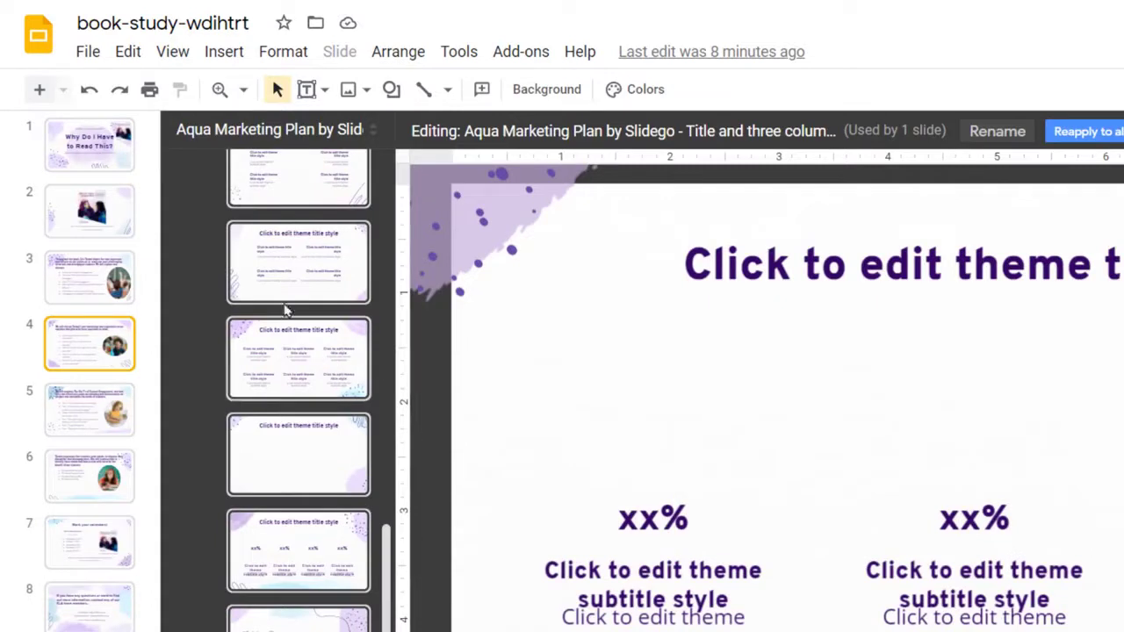
scroll(347, 288, "up", 10)
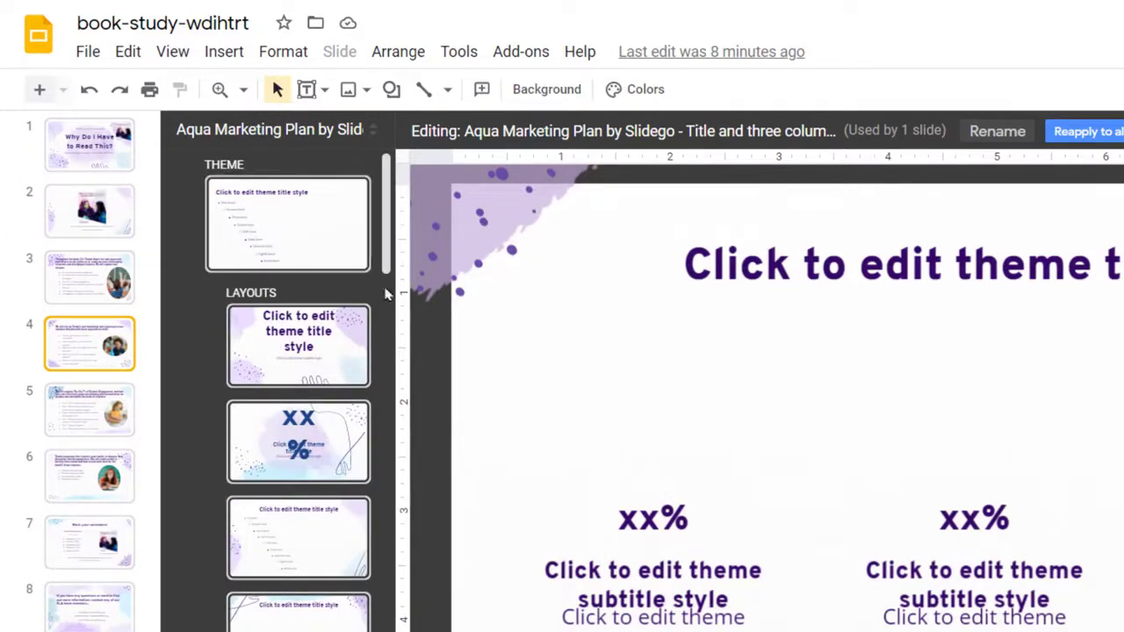
left_click(347, 263)
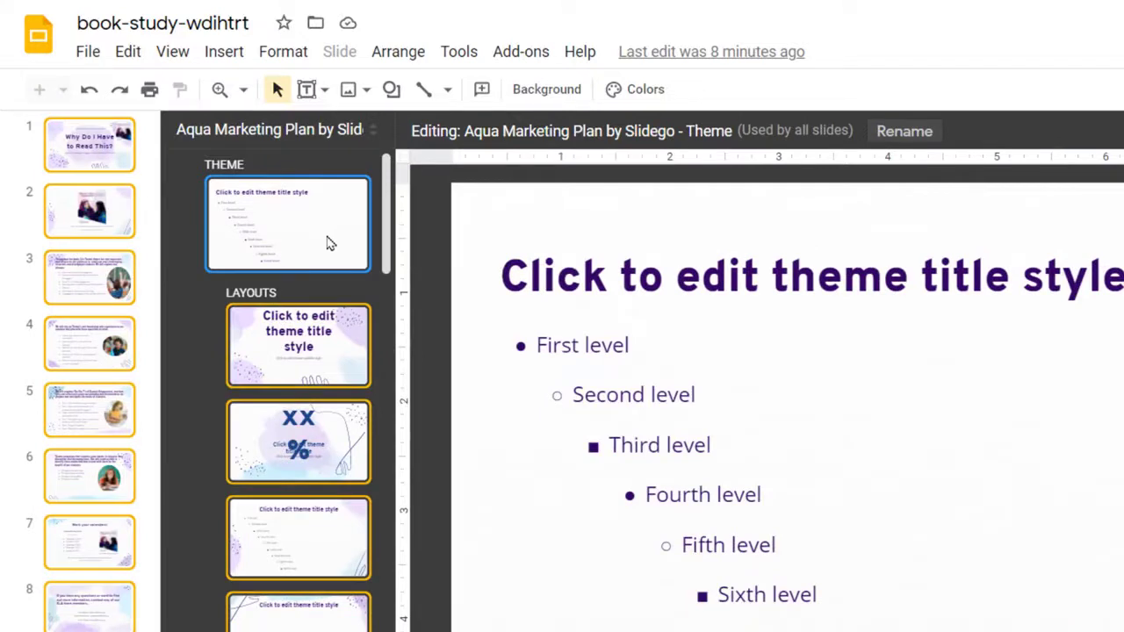
Step through the theme's first layouts to see which slides use each one.
key("Down")
key("Down")
key("Down")
key("Down")
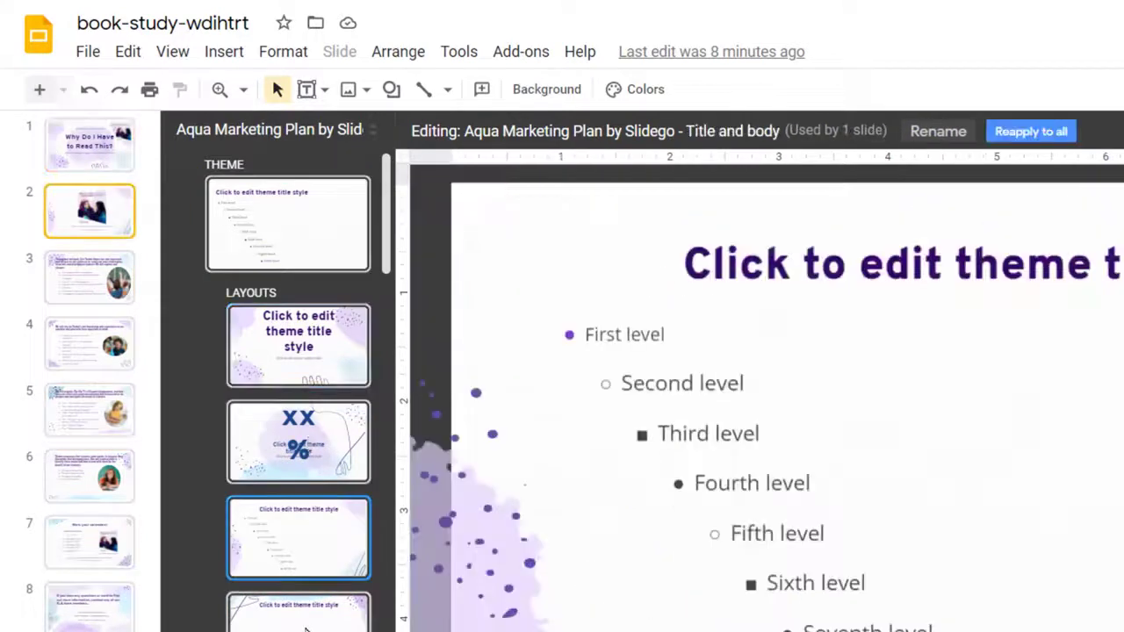
left_click(342, 524)
Change the title font on the theme master to Lobster.
left_click(288, 230)
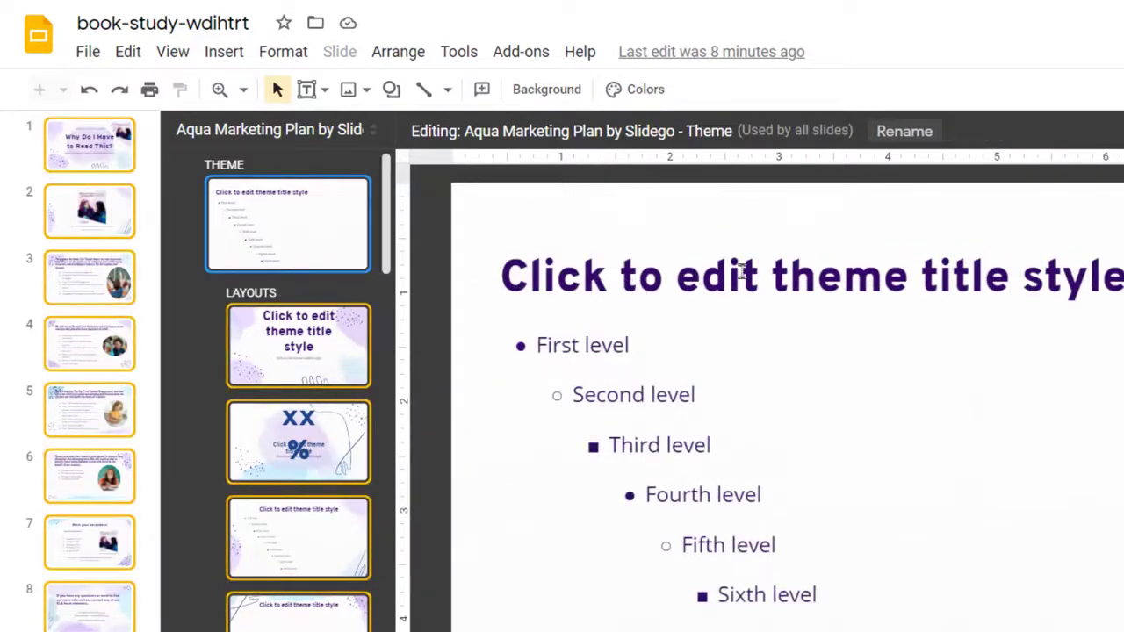
left_click(752, 240)
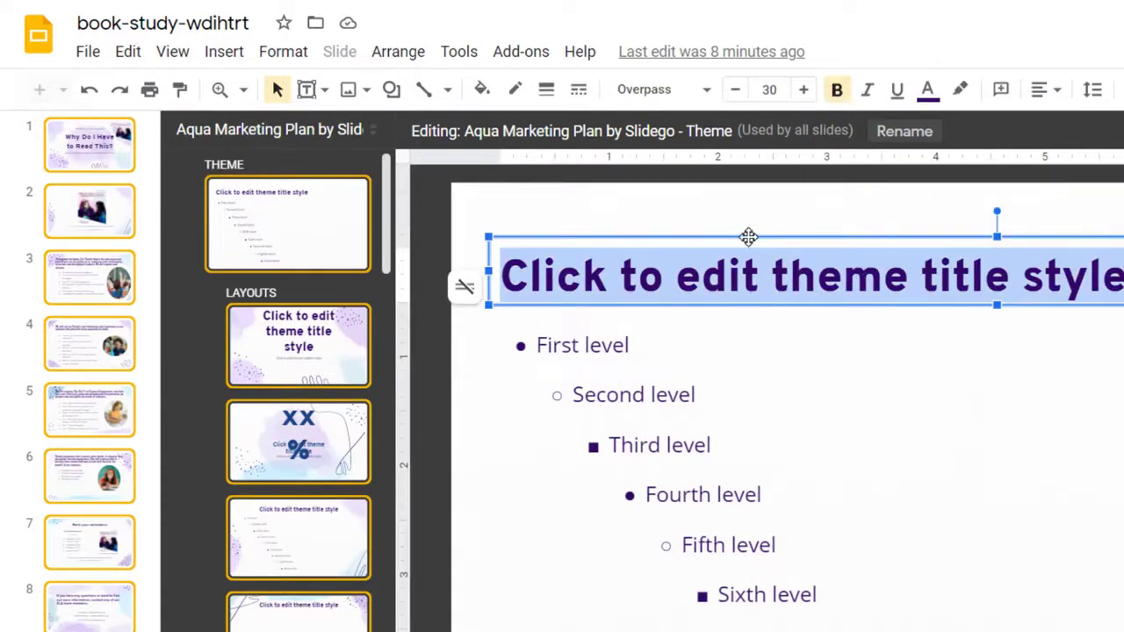
left_click(677, 88)
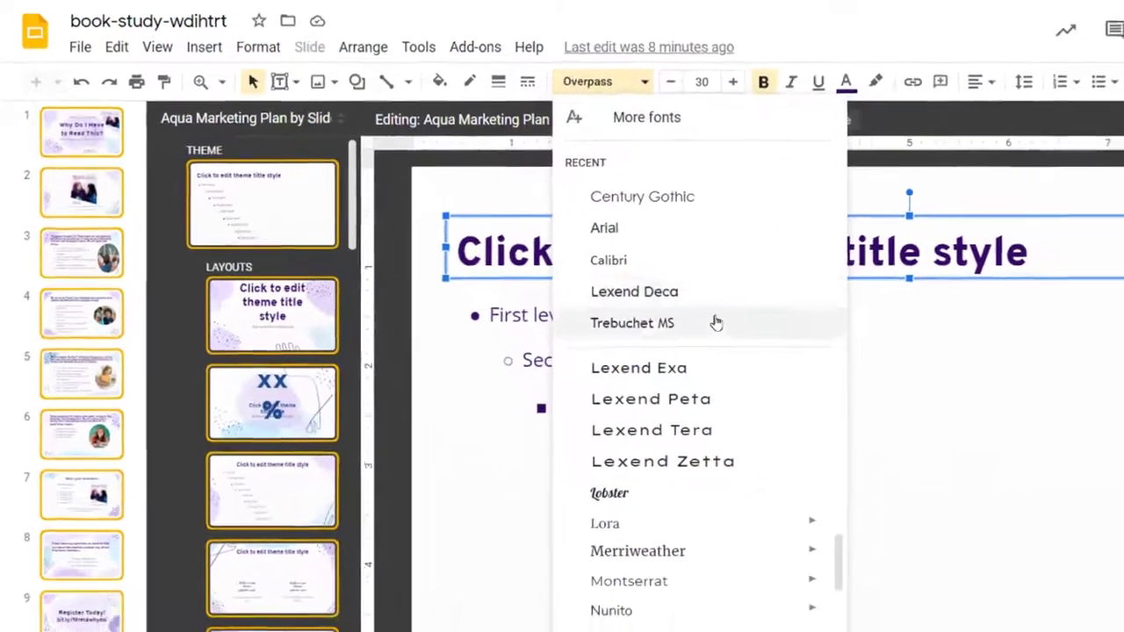
left_click(612, 493)
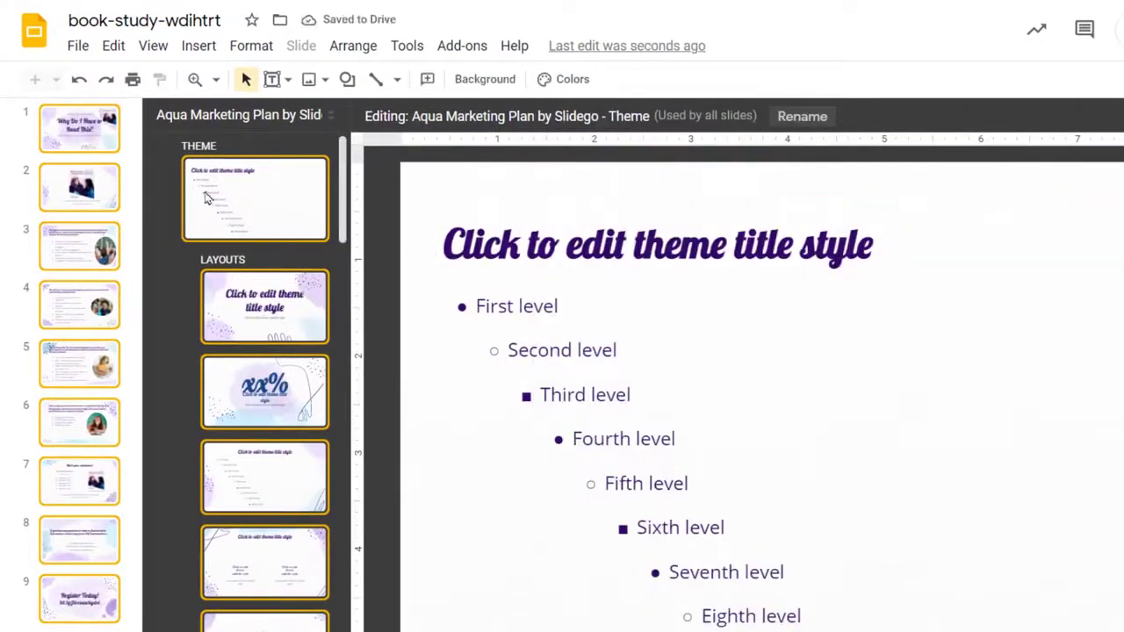
Leave the theme builder and check the title font on the individual slides, selecting the title box on slide 5.
left_click(77, 130)
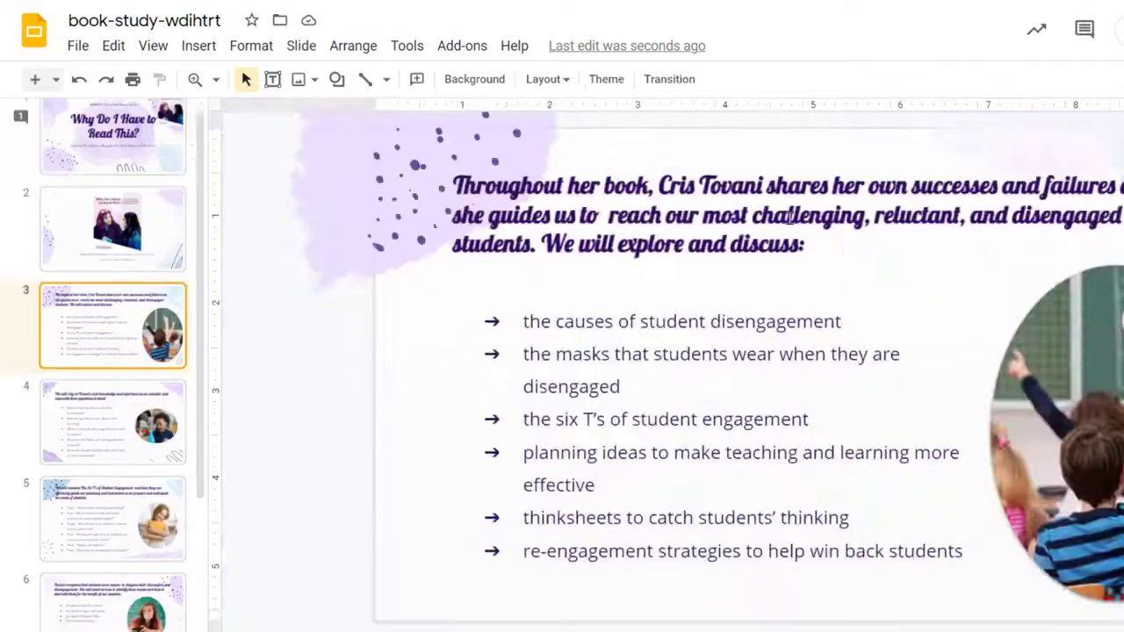
left_click(95, 427)
left_click(118, 526)
left_click(645, 247)
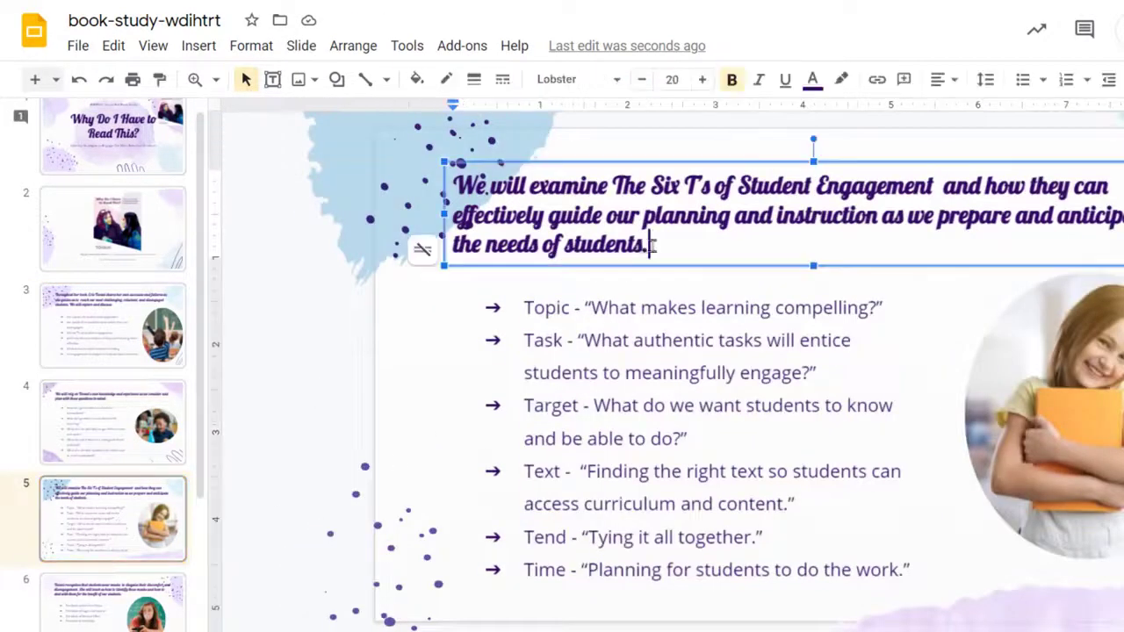
left_click(663, 160)
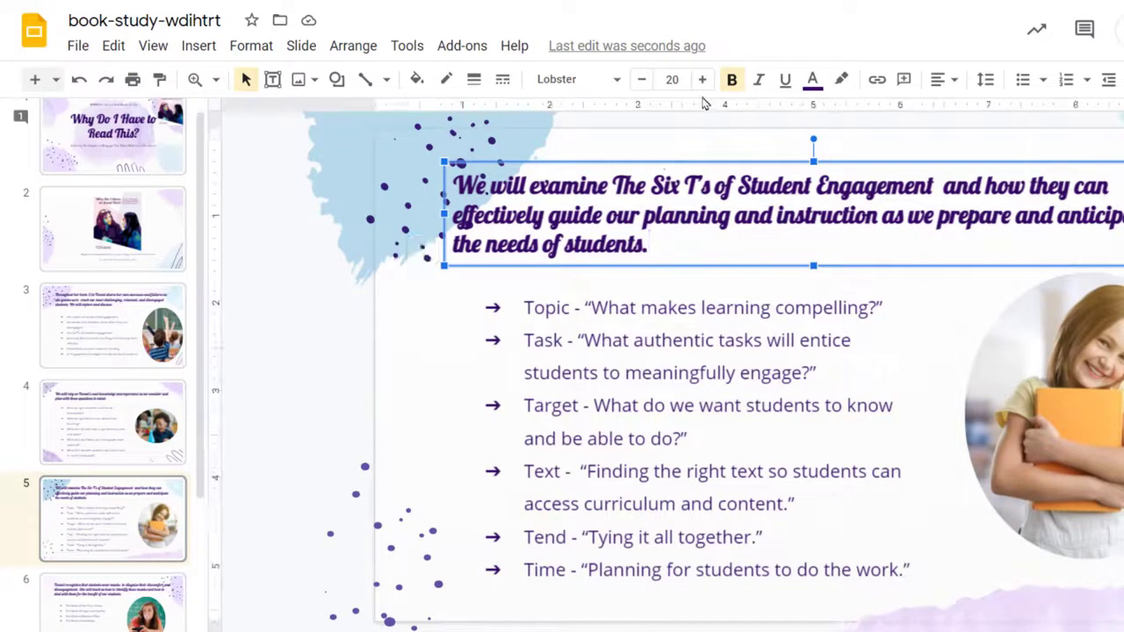